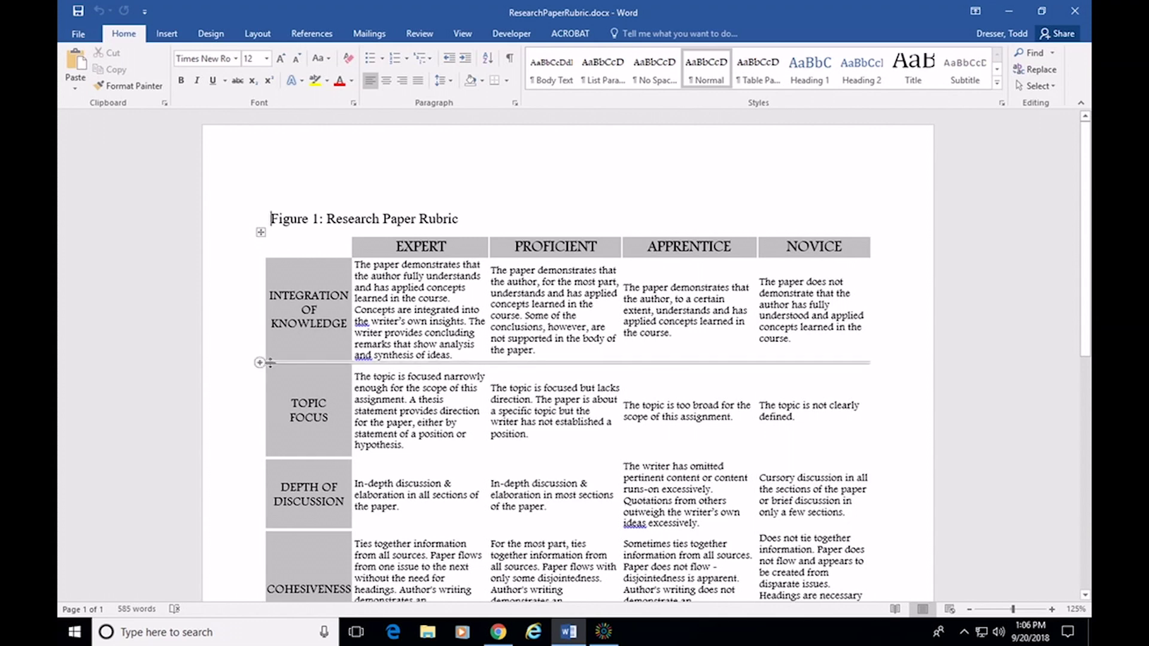
# Look through the criteria and rating descriptions in the research paper rubric table
pyautogui.scroll(-1, 287, 341)
pyautogui.scroll(-1, 287, 341)
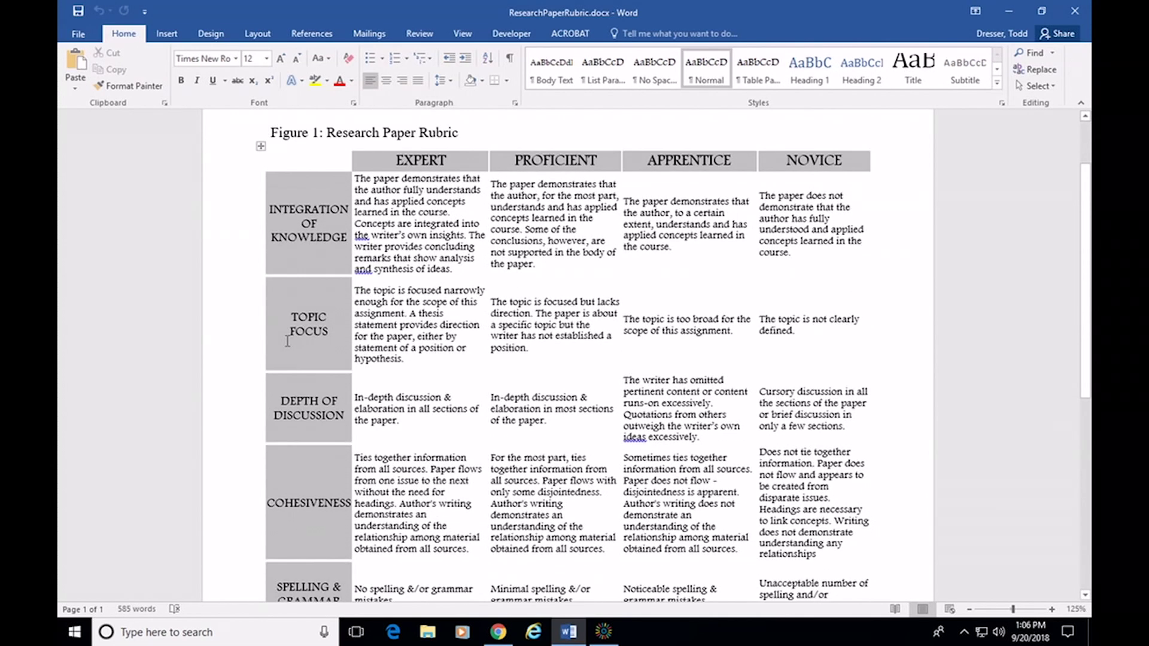
pyautogui.scroll(-2, 288, 342)
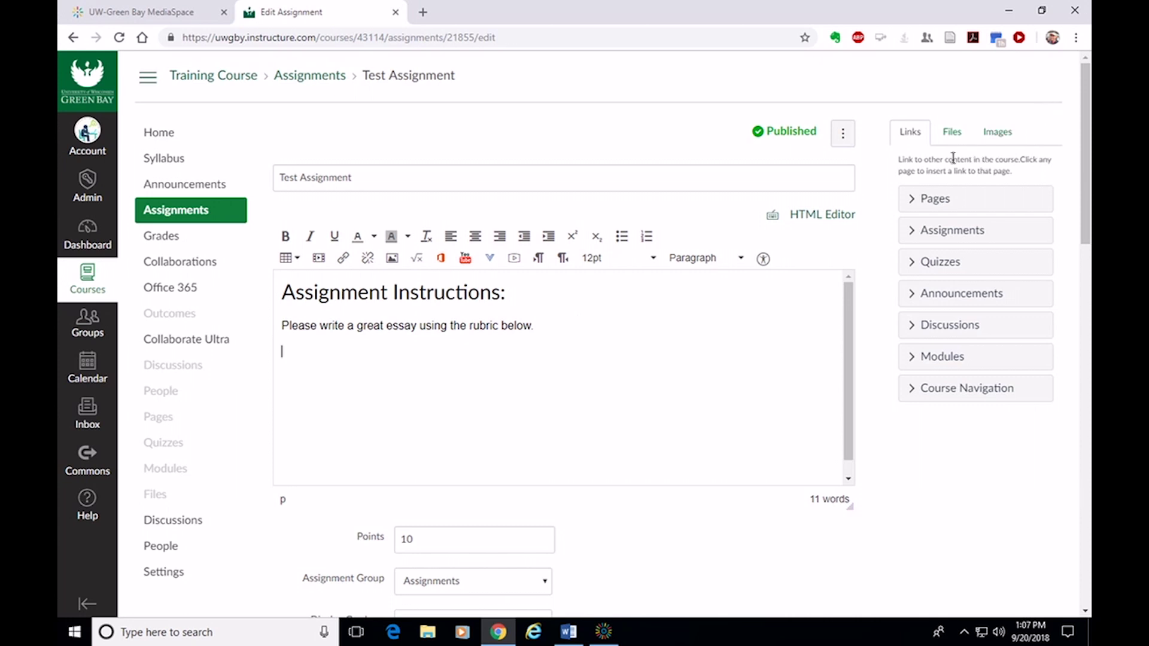
# Upload ResearchPaperRubric.docx to the course files folder and insert its link below the Test Assignment instructions
pyautogui.click(955, 136)
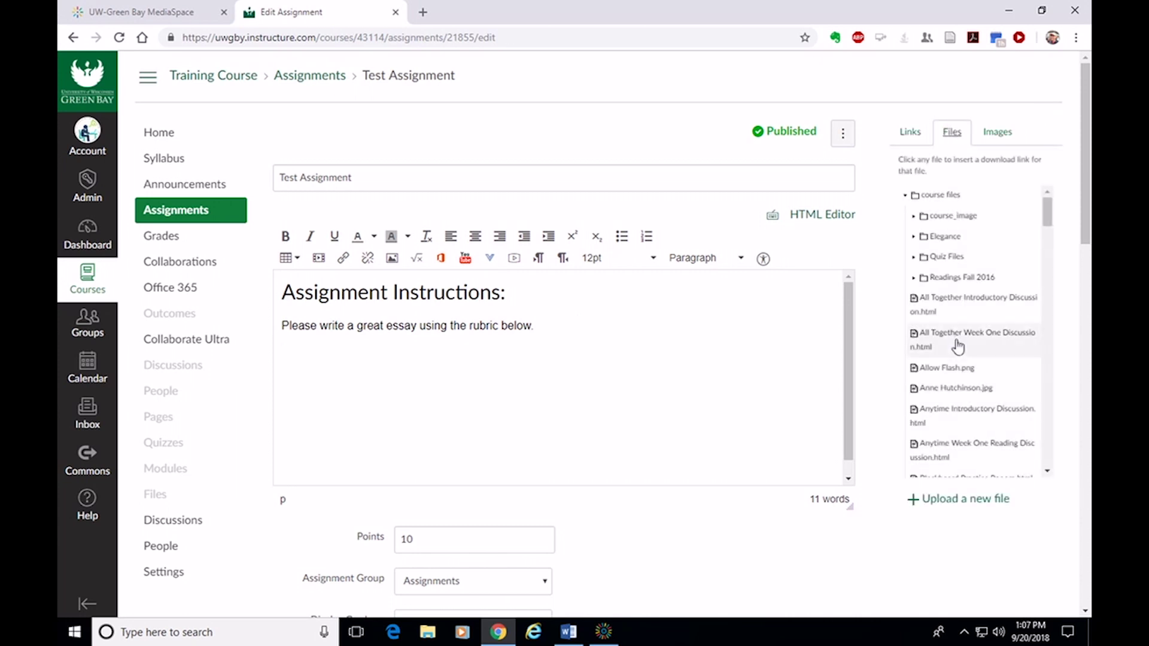
pyautogui.click(977, 506)
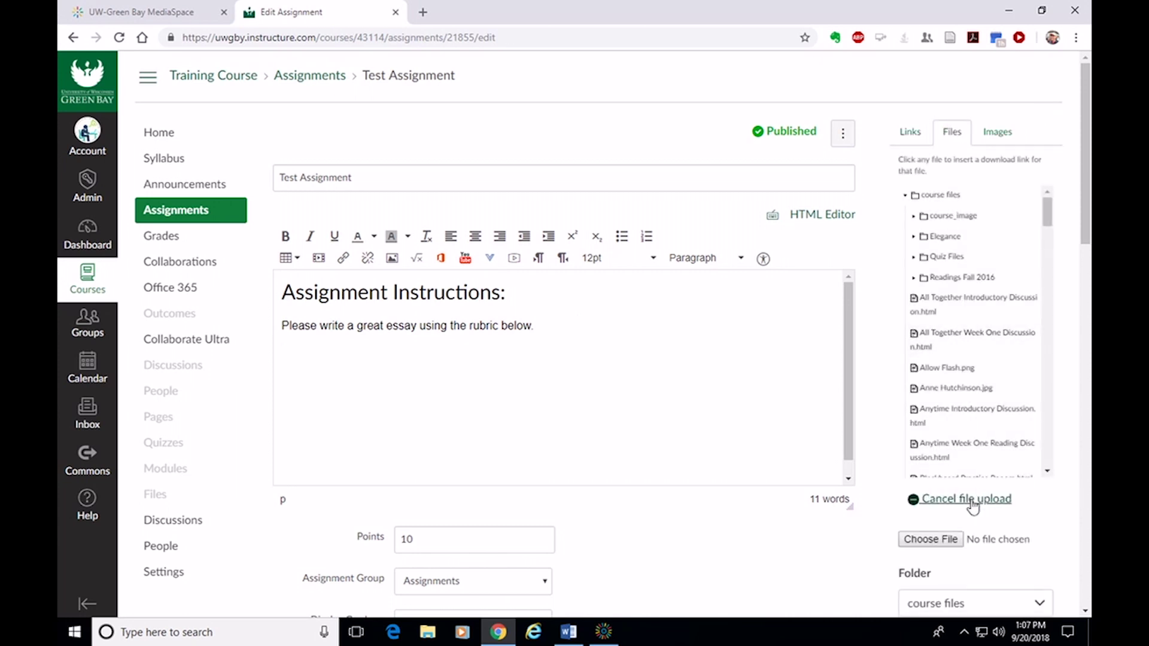
pyautogui.click(916, 540)
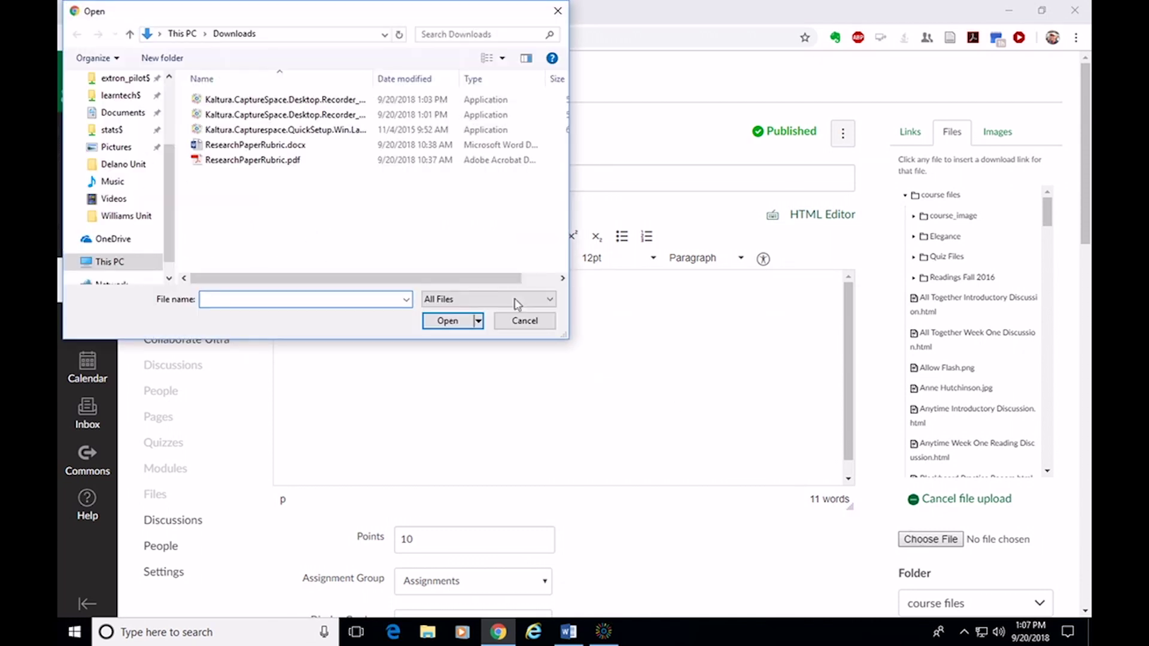
pyautogui.doubleClick(195, 146)
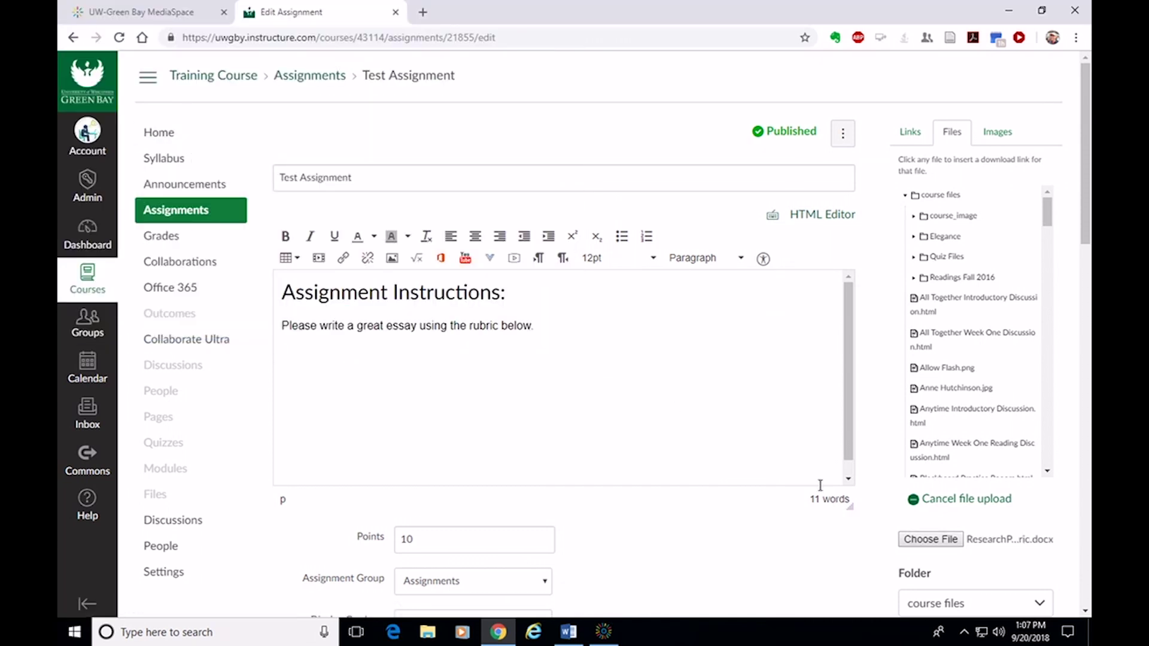
pyautogui.scroll(-3, 982, 553)
pyautogui.click(930, 419)
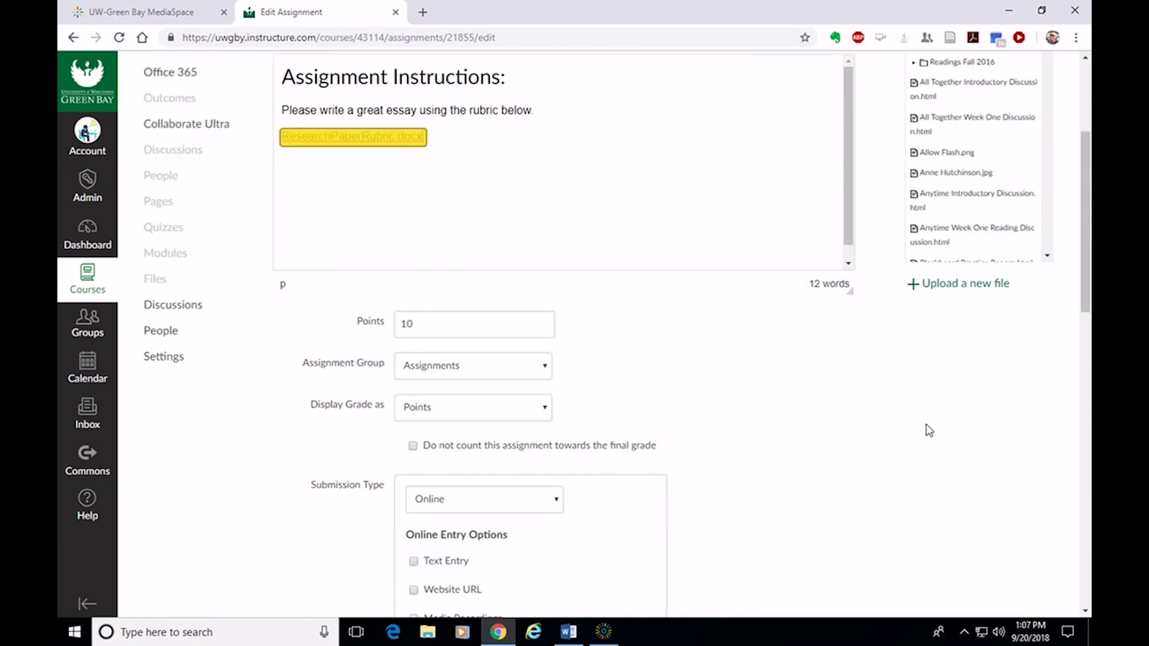
# Save the edited Test Assignment and preview the linked ResearchPaperRubric.docx on its page
pyautogui.scroll(-5, 856, 421)
pyautogui.scroll(-10, 856, 421)
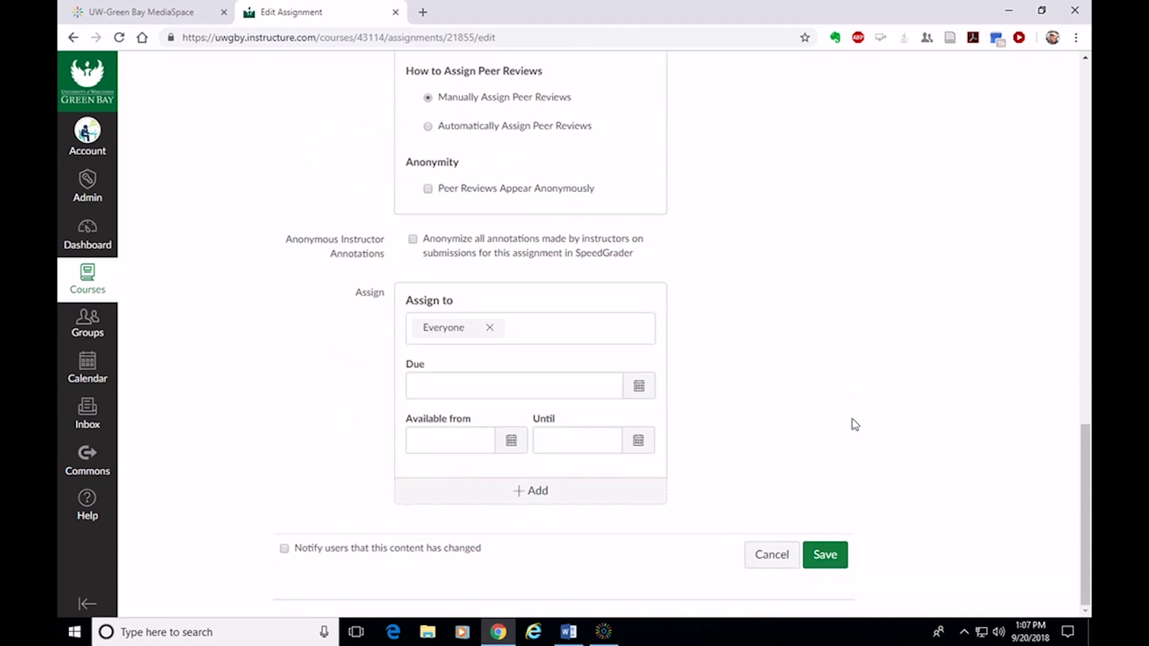
pyautogui.click(817, 554)
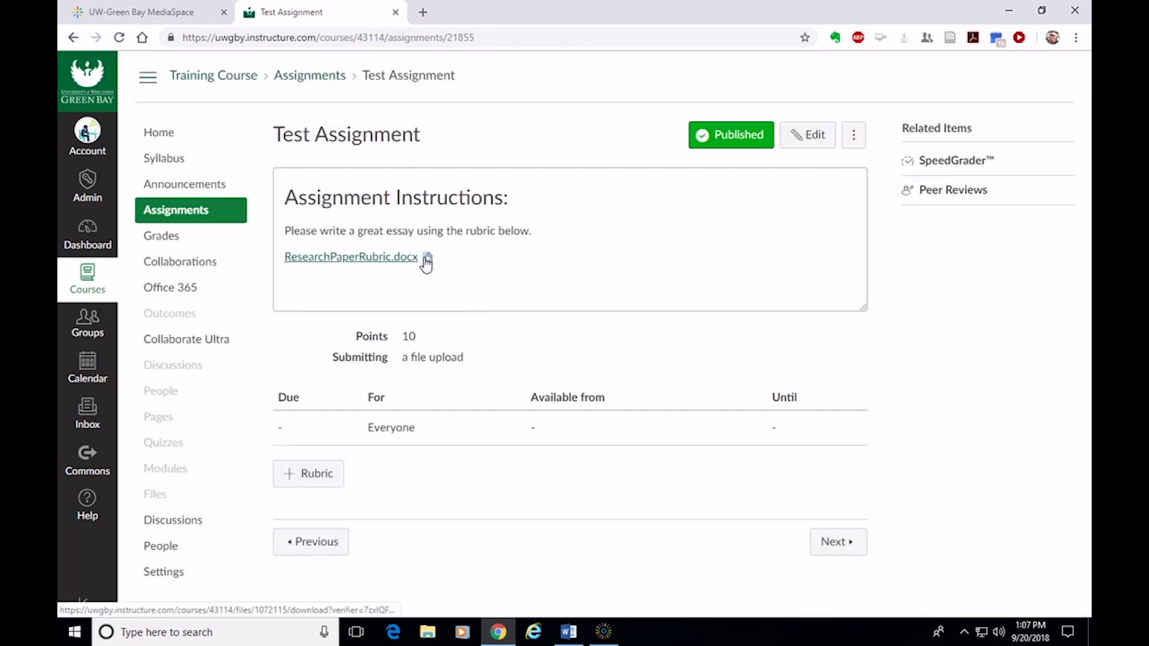
pyautogui.click(428, 258)
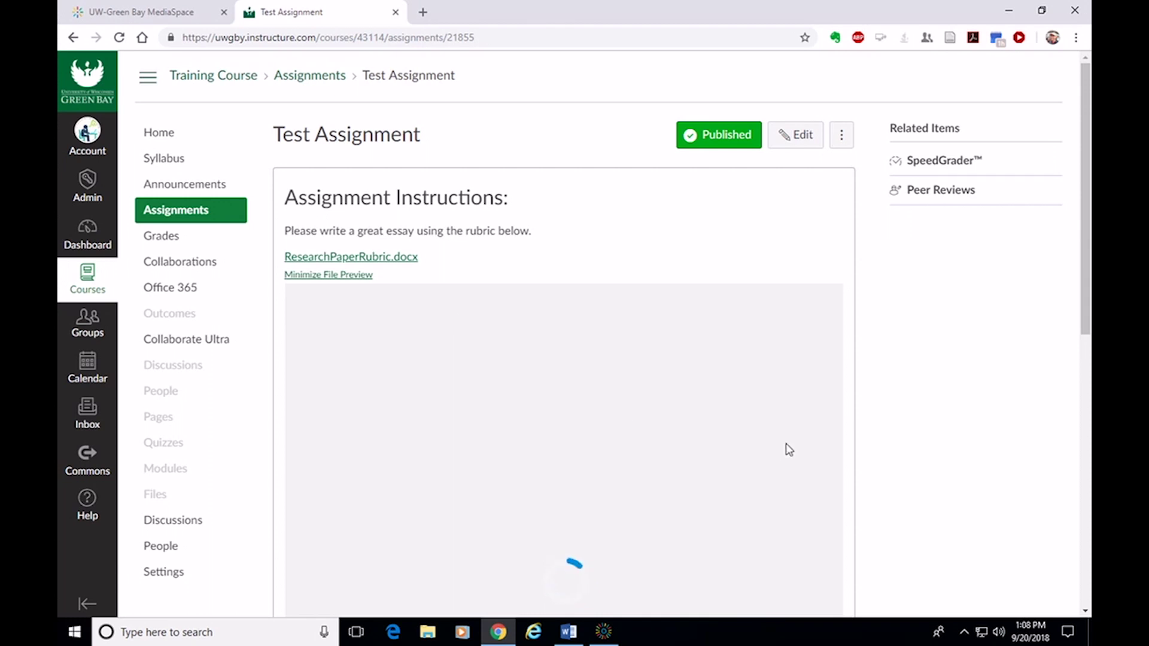
pyautogui.scroll(-4, 788, 449)
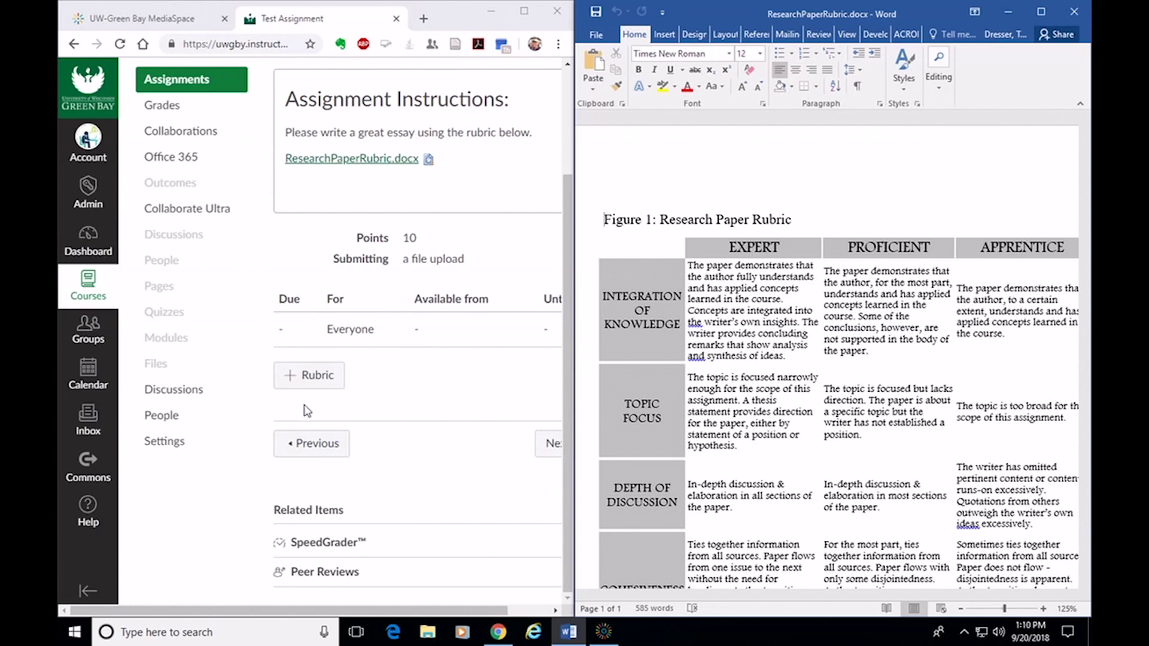
# Add a rubric to the assignment and set its first criterion's description to INTEGRATION OF KNOWLEDGE, copied from the Word rubric
pyautogui.click(292, 382)
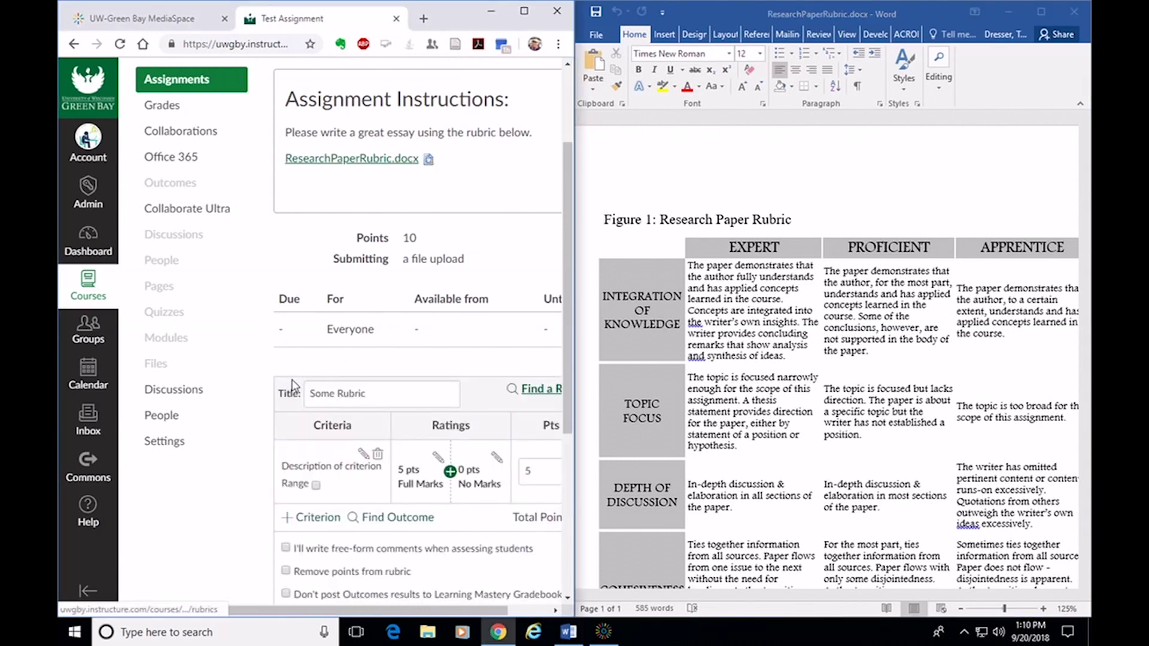
pyautogui.scroll(-1, 383, 412)
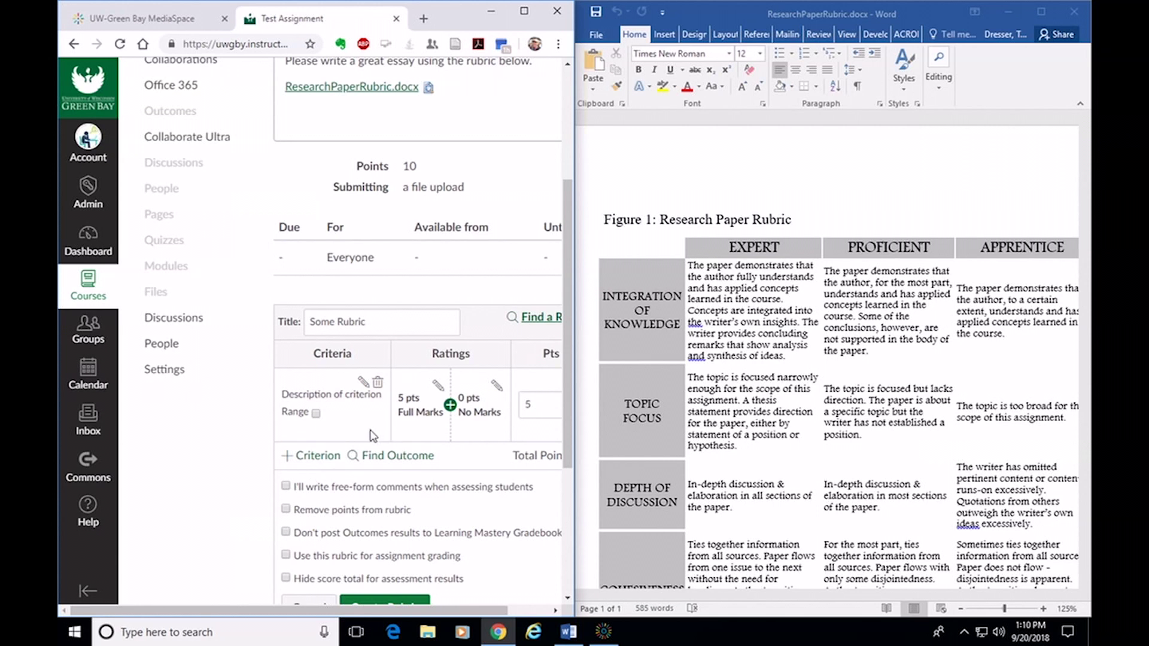
pyautogui.click(322, 395)
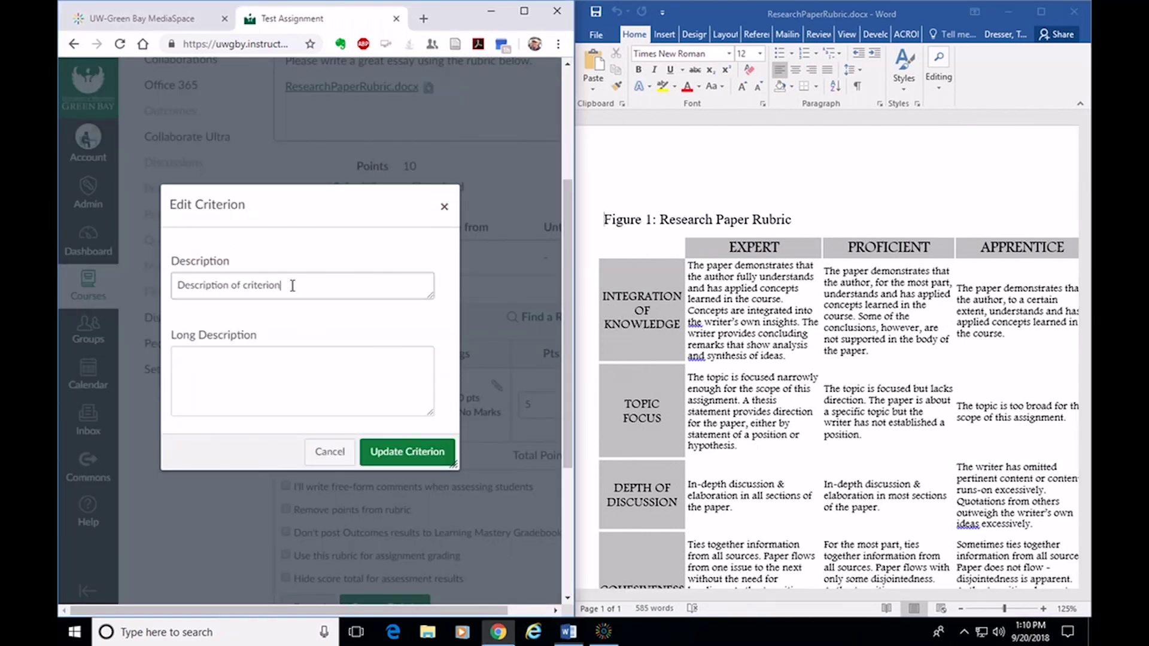
pyautogui.moveTo(293, 286); pyautogui.dragTo(59, 296)
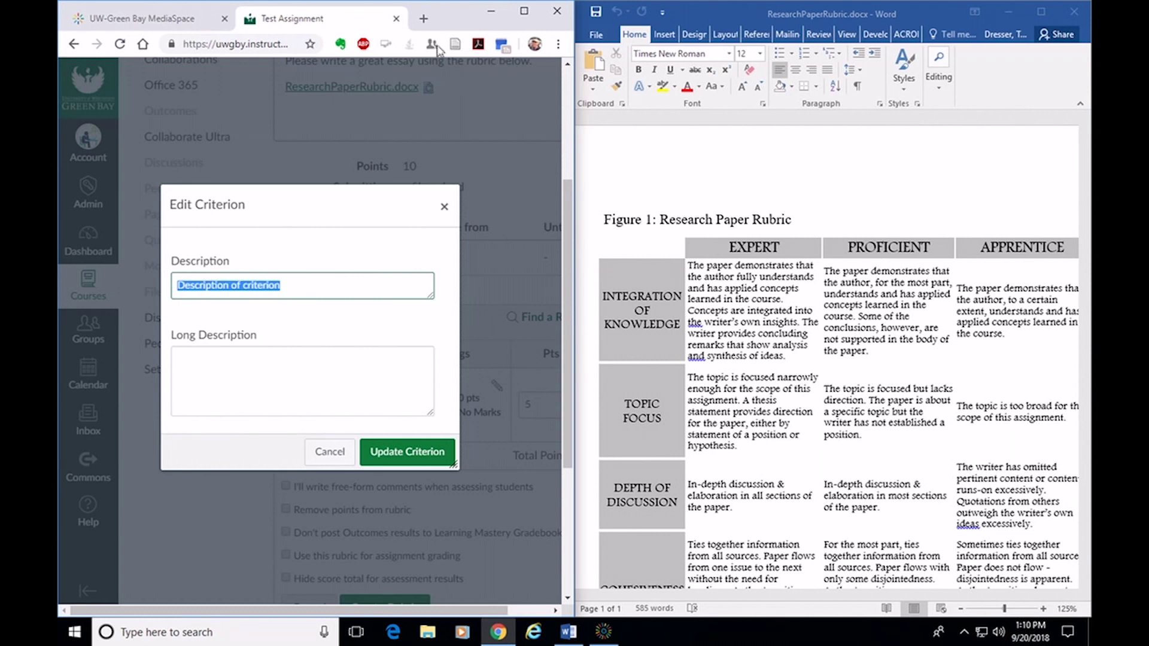
pyautogui.click(649, 347)
pyautogui.moveTo(682, 326); pyautogui.dragTo(598, 280)
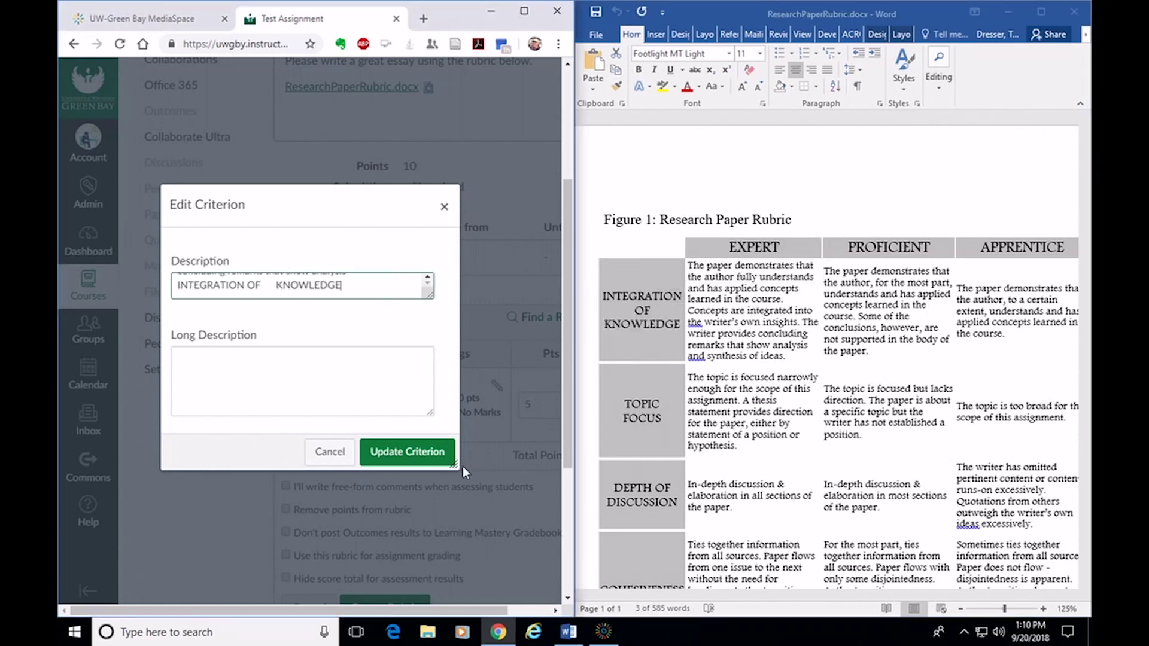
pyautogui.click(428, 456)
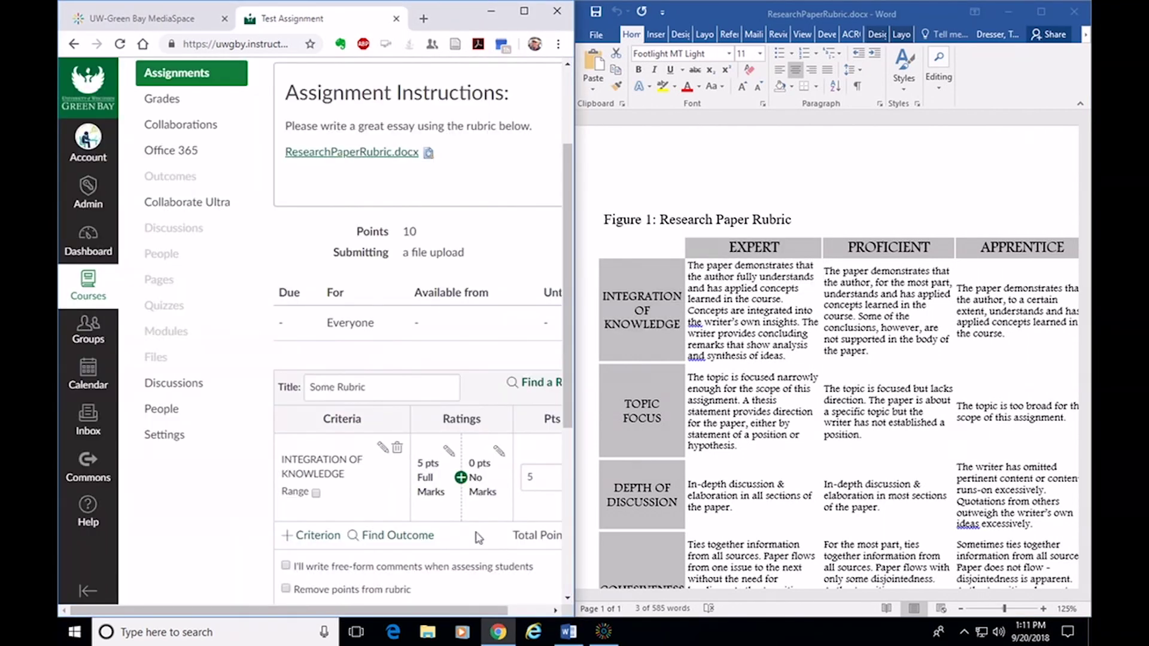
# Change the title of the 5-point rating for Integration of Knowledge to Expert
pyautogui.click(447, 450)
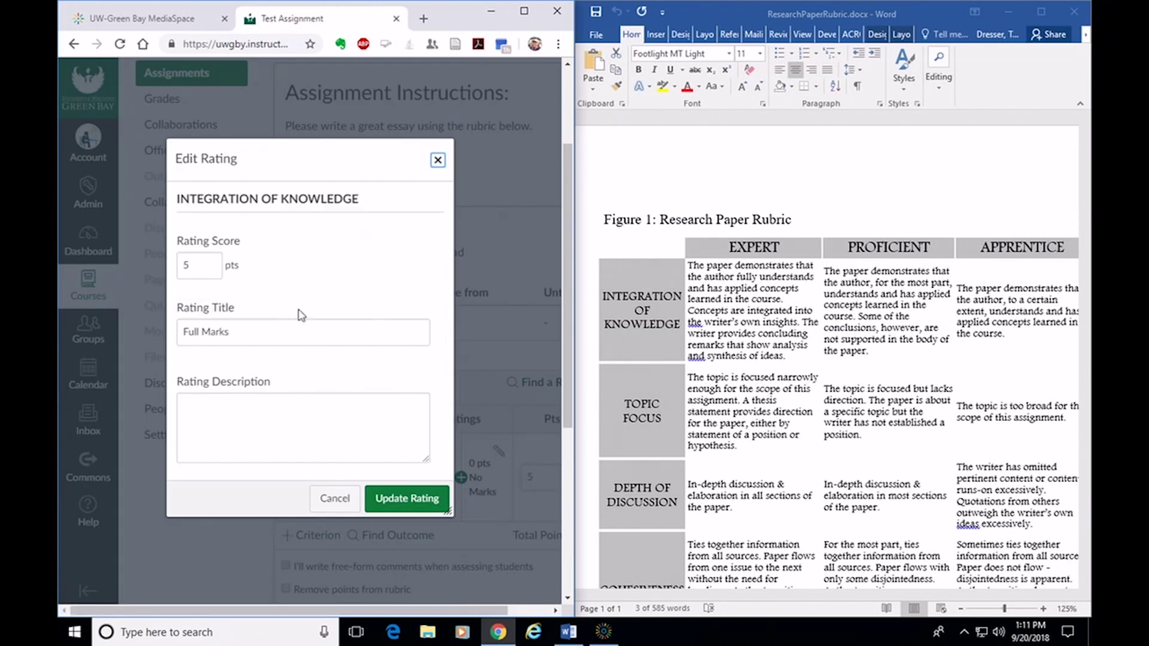
pyautogui.click(267, 331)
pyautogui.moveTo(230, 333); pyautogui.dragTo(154, 332)
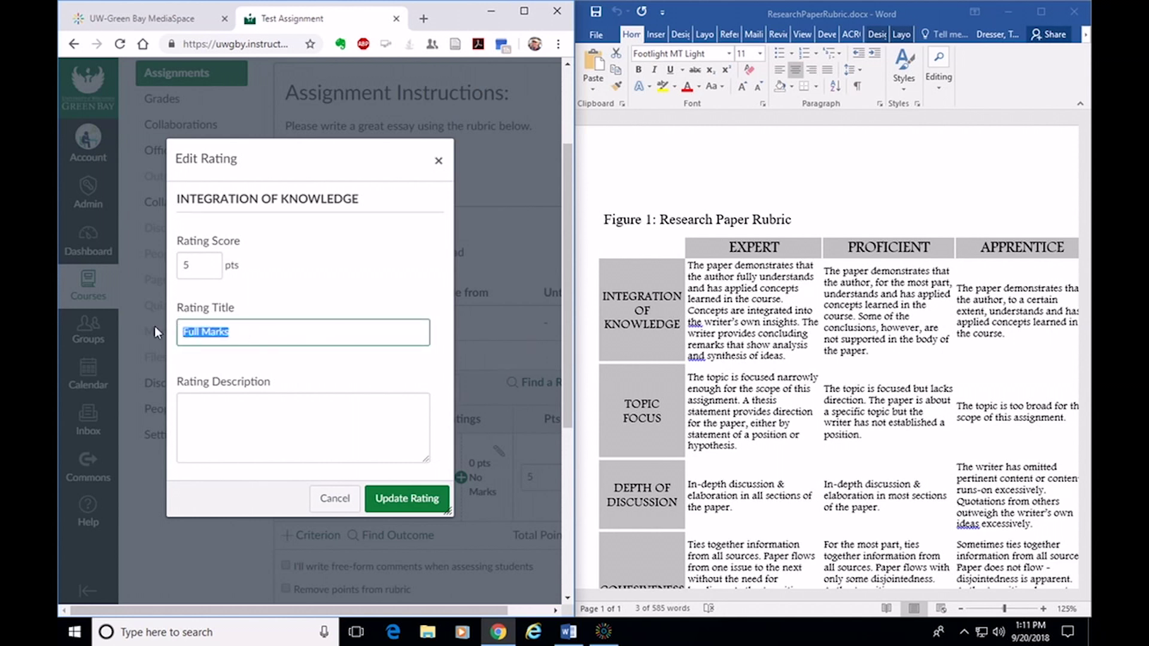
pyautogui.write('Expert')
# Copy the Expert text for Integration of Knowledge from the Word rubric into the rating description and update the rating
pyautogui.click(788, 357)
pyautogui.moveTo(790, 359); pyautogui.dragTo(719, 284)
pyautogui.click(720, 287)
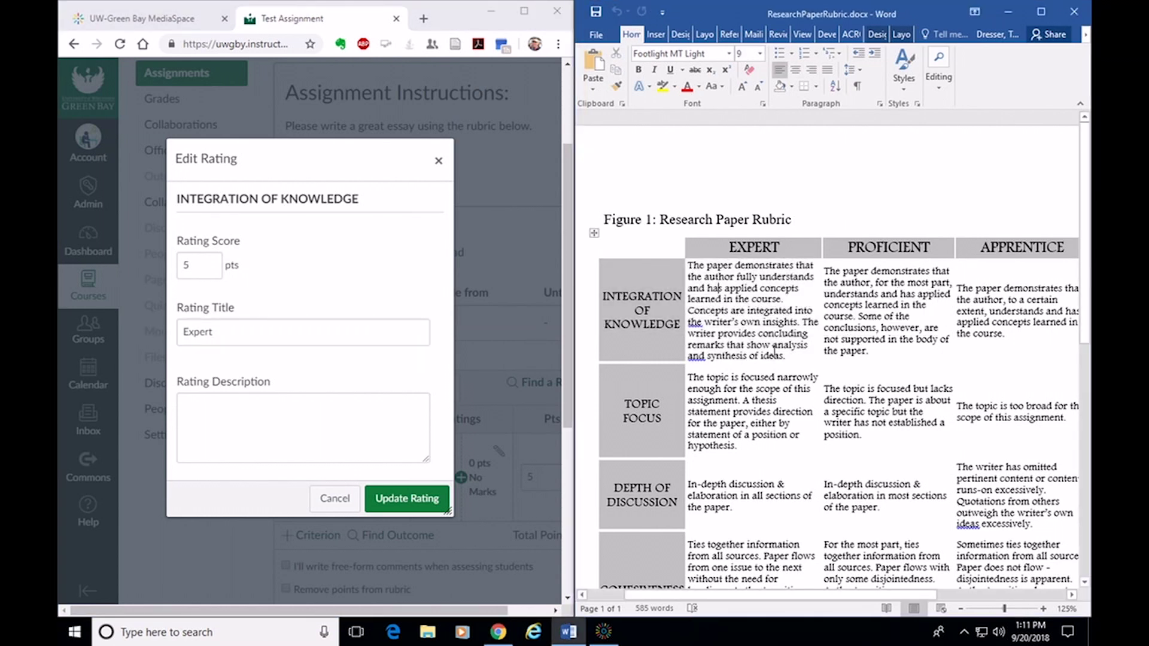
pyautogui.moveTo(790, 356); pyautogui.dragTo(688, 265)
pyautogui.hotkey('ctrl', 'c')
pyautogui.click(228, 408)
pyautogui.hotkey('ctrl', 'v')
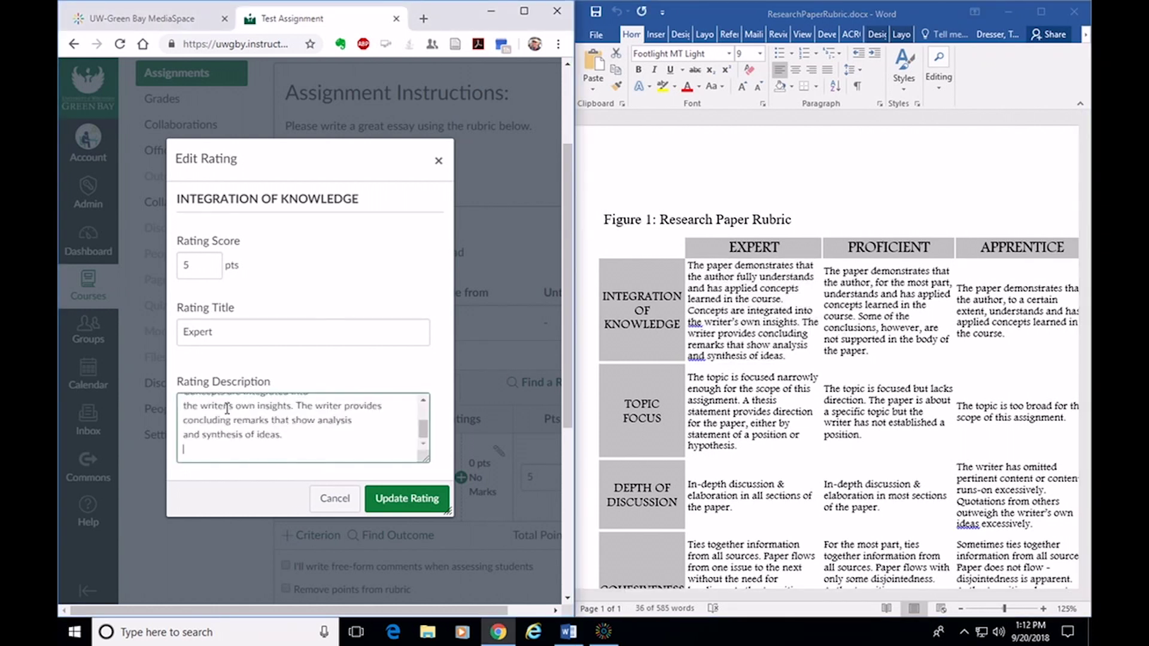
pyautogui.click(419, 502)
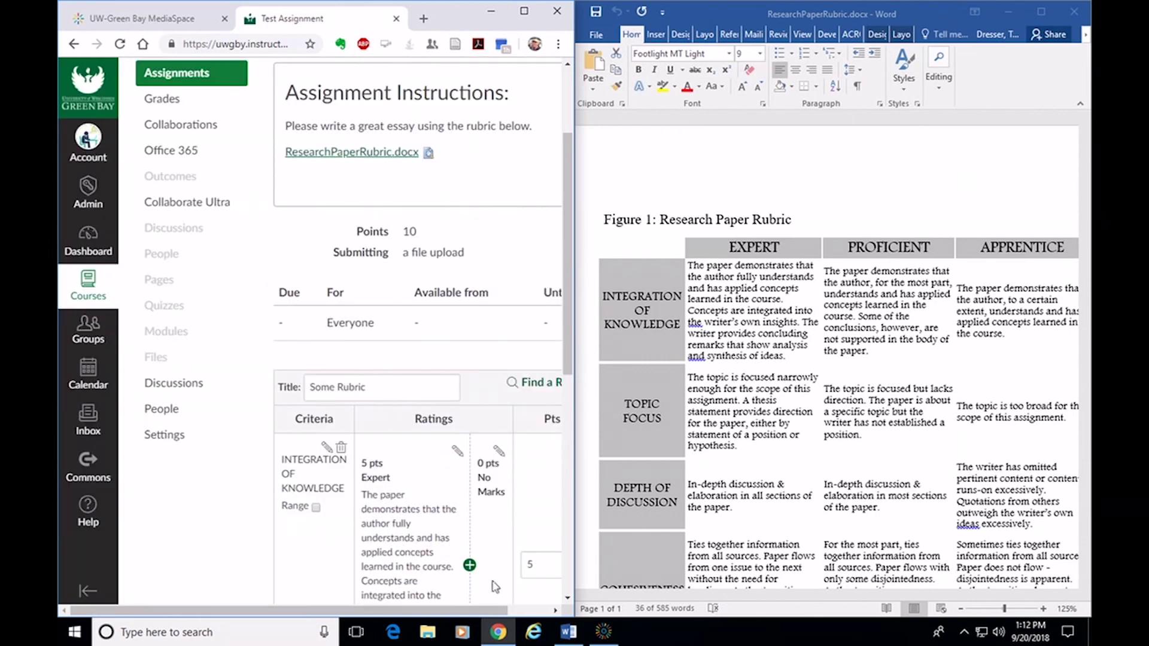
# Add a rating titled Proficient between the Expert and No Marks ratings
pyautogui.click(469, 566)
pyautogui.click(205, 362)
pyautogui.write('Proficient')
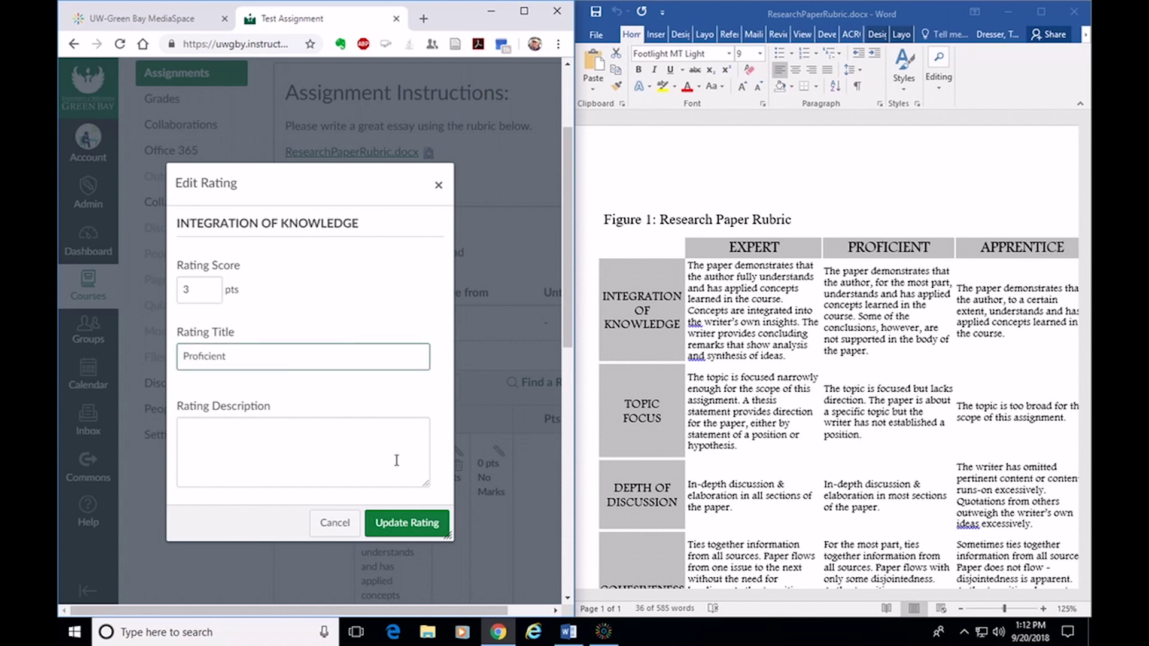
# Copy the Proficient text for Integration of Knowledge from the Word rubric into the rating description and update the rating
pyautogui.click(314, 459)
pyautogui.moveTo(888, 362); pyautogui.dragTo(837, 283)
pyautogui.moveTo(830, 263); pyautogui.dragTo(830, 263)
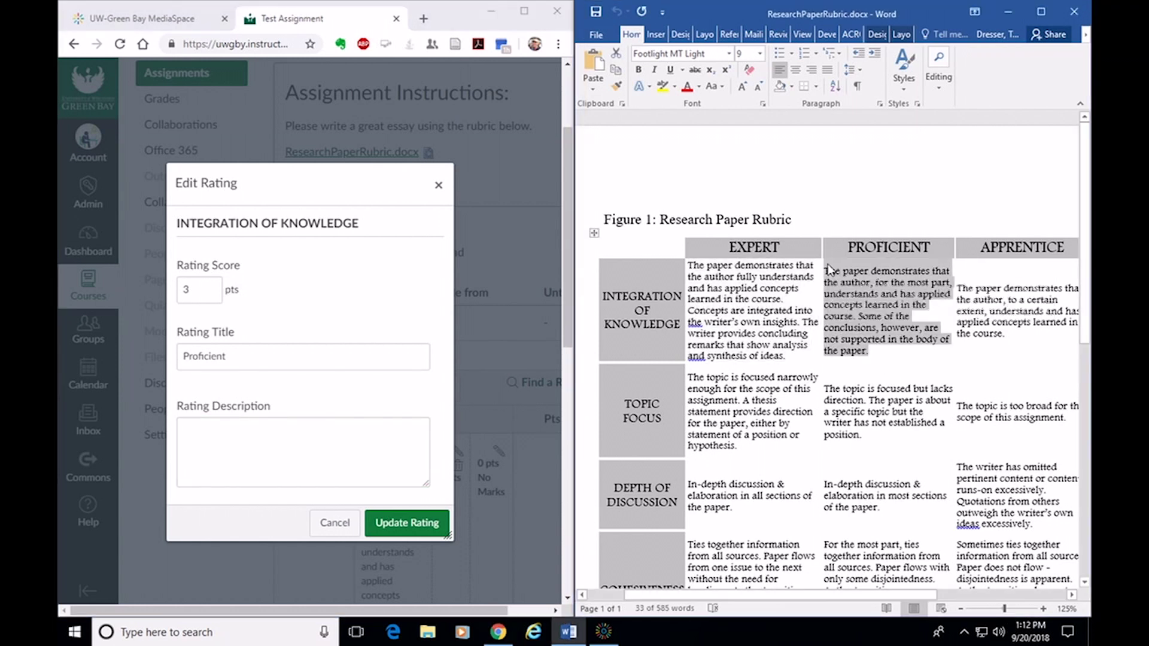
pyautogui.click(286, 441)
pyautogui.hotkey('ctrl', 'v')
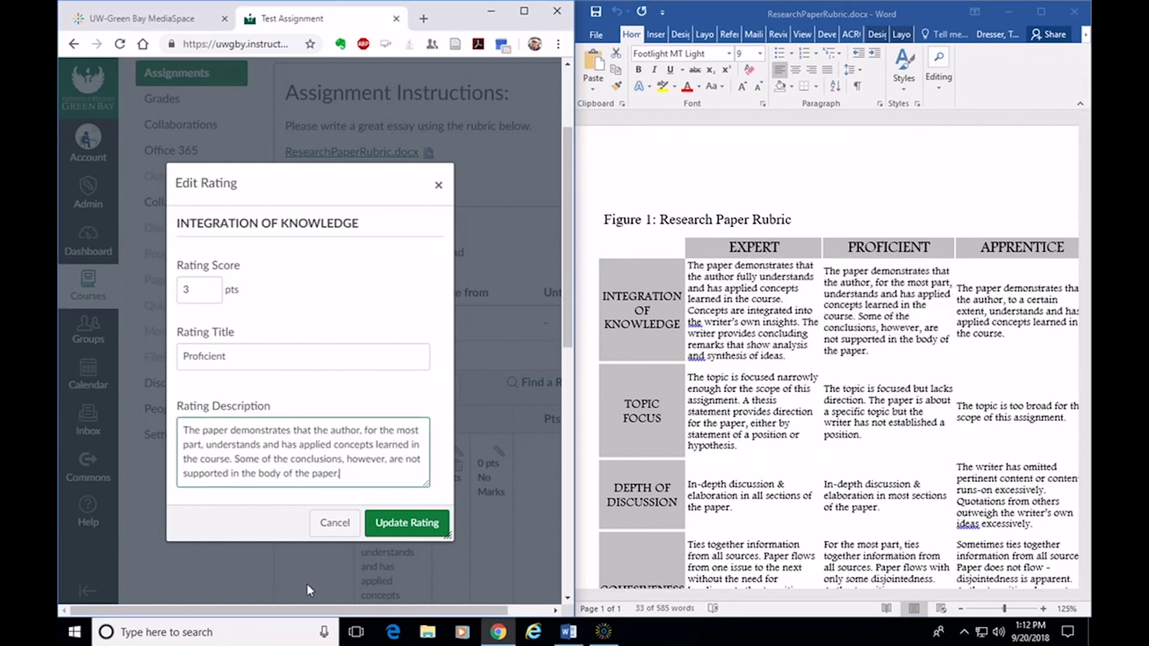
pyautogui.click(408, 523)
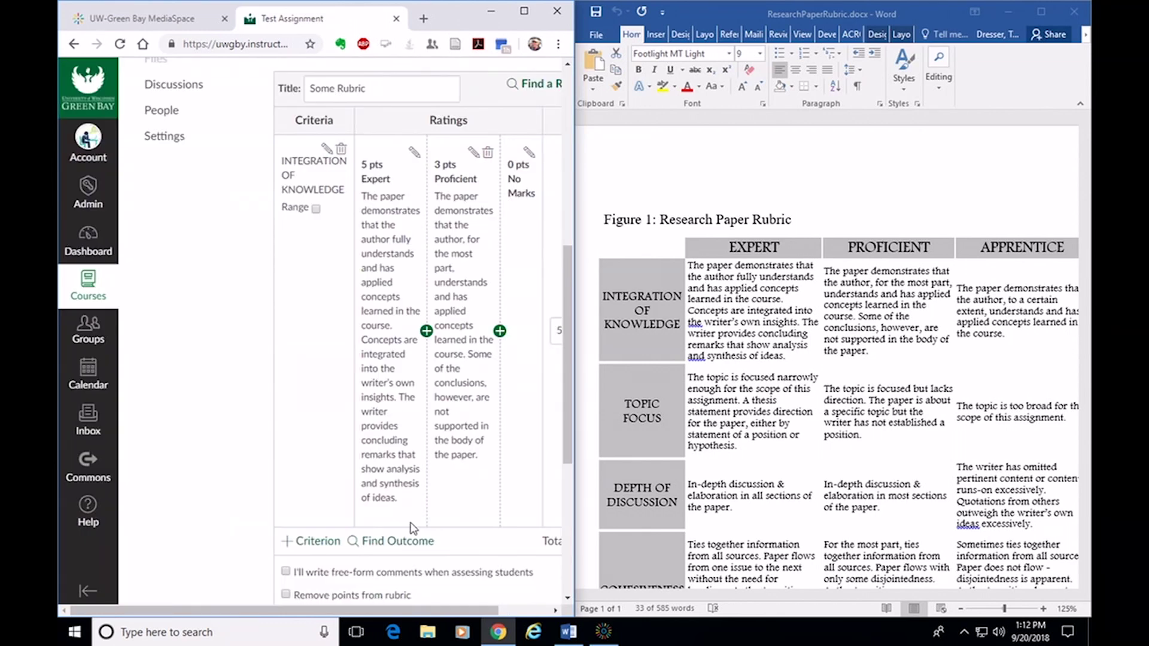
# With the browser maximized, try the rubric options for removing points, using the rubric for assignment grading, and hiding the score total
pyautogui.scroll(-3, 411, 528)
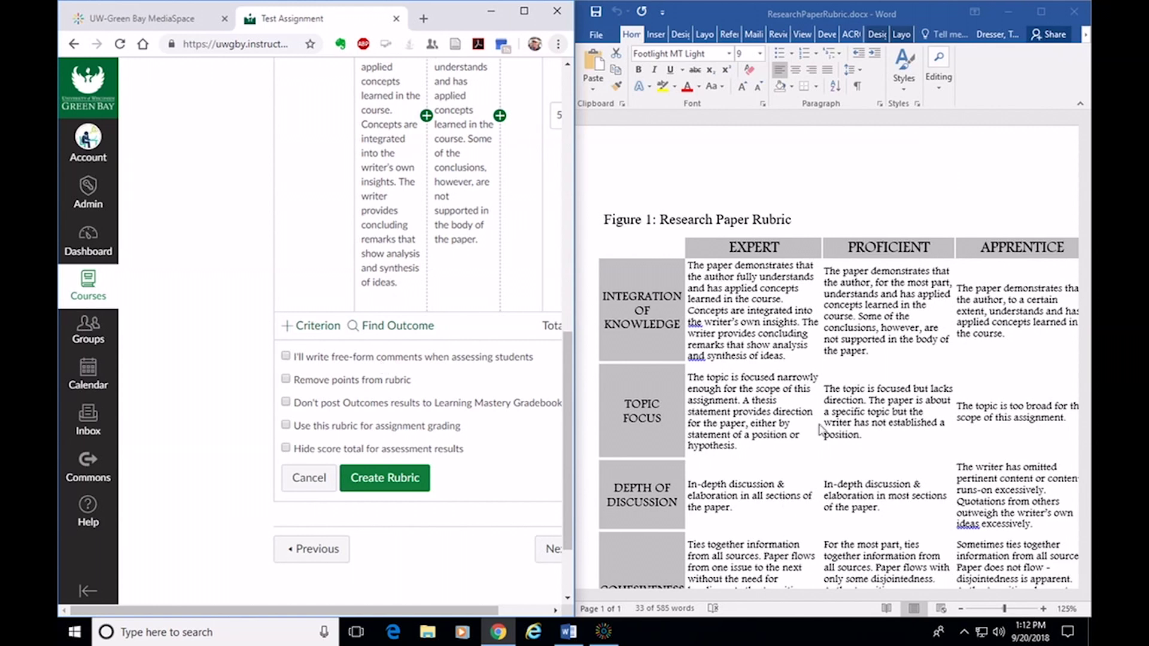
pyautogui.click(522, 10)
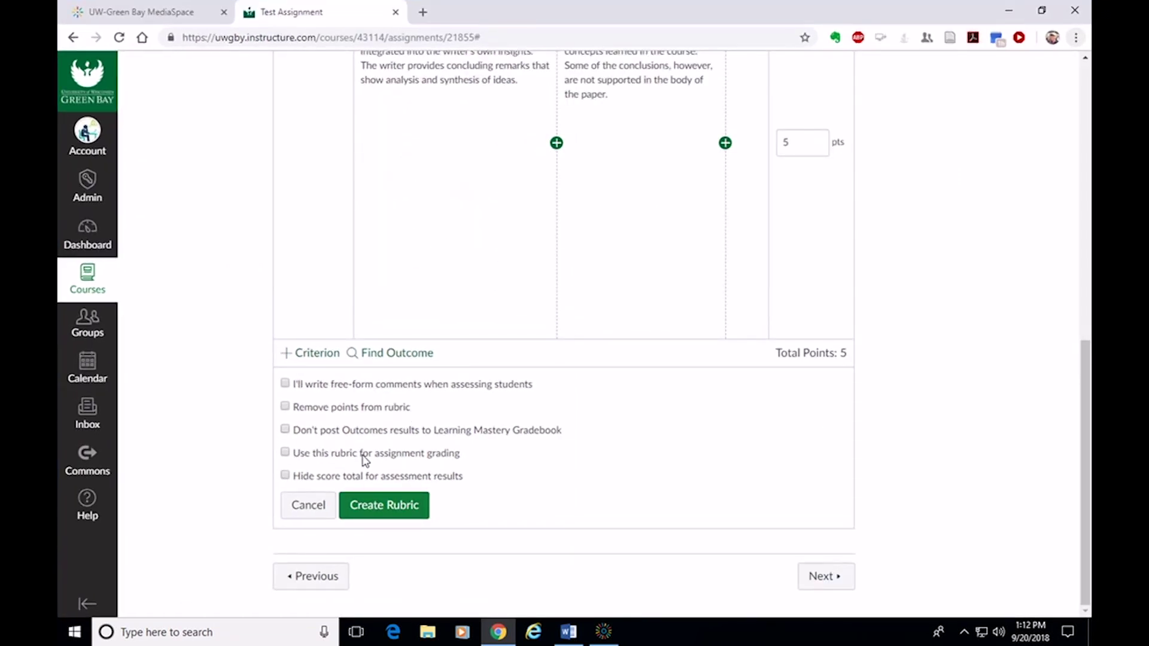
pyautogui.click(285, 408)
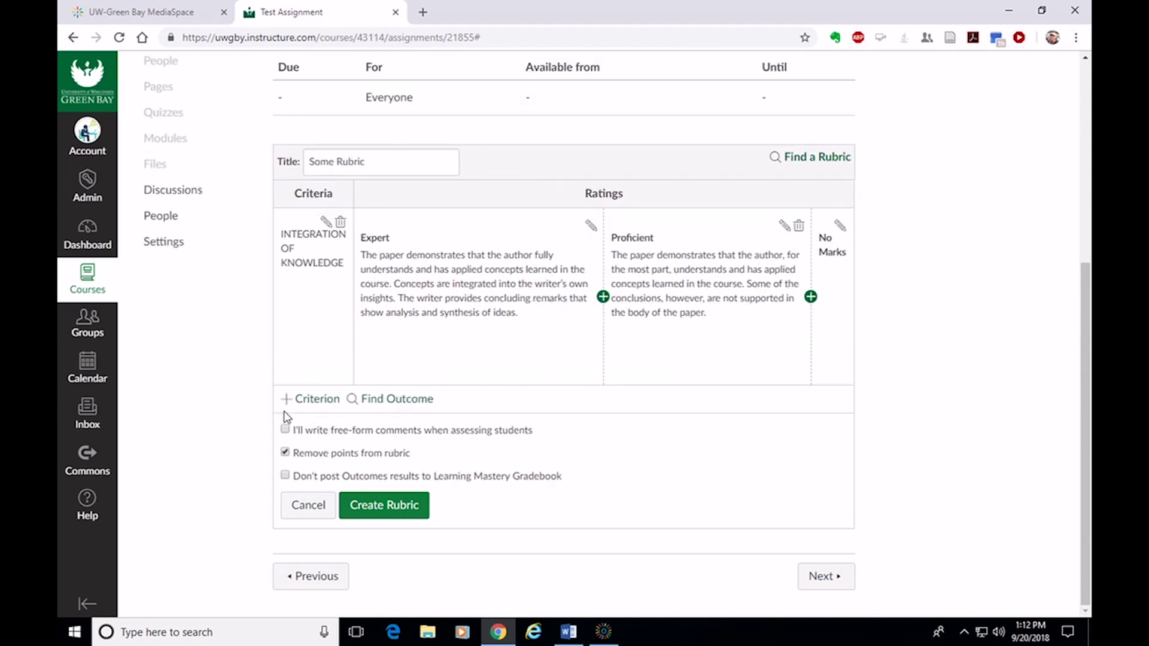
pyautogui.click(285, 453)
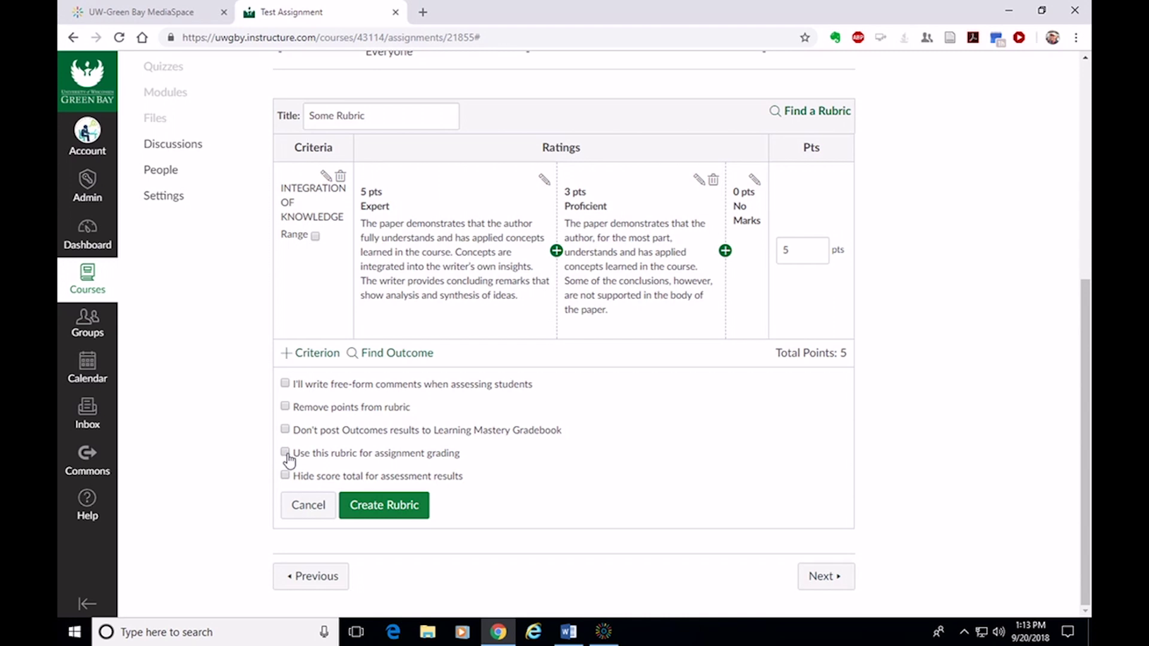
pyautogui.click(285, 453)
pyautogui.click(285, 453)
pyautogui.click(285, 476)
pyautogui.click(285, 476)
# Create the rubric on the Test Assignment with all its optional settings left off
pyautogui.click(386, 506)
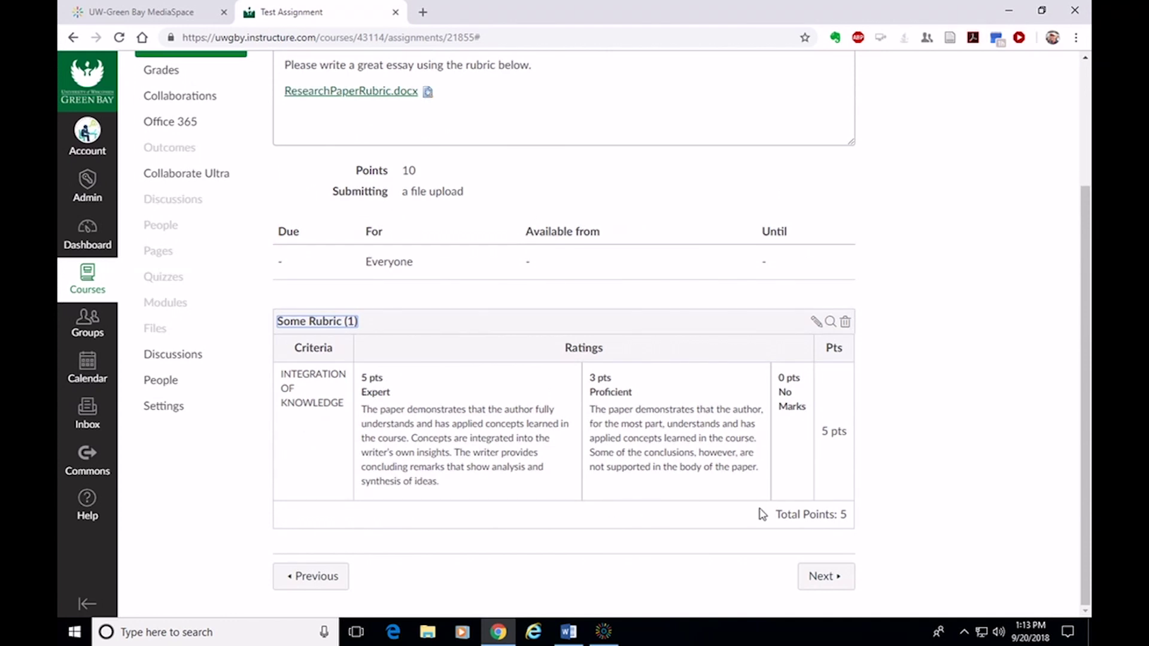
pyautogui.scroll(-1, 768, 506)
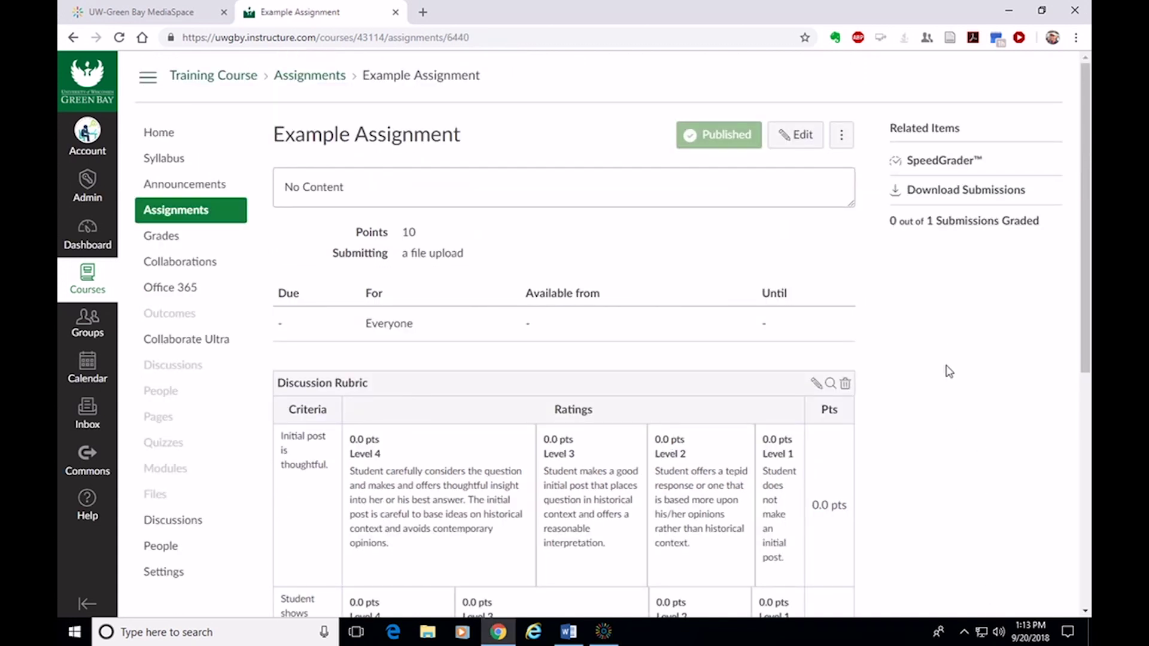
# Open the Example Assignment in SpeedGrader and look over the first page of the submitted document
pyautogui.click(944, 163)
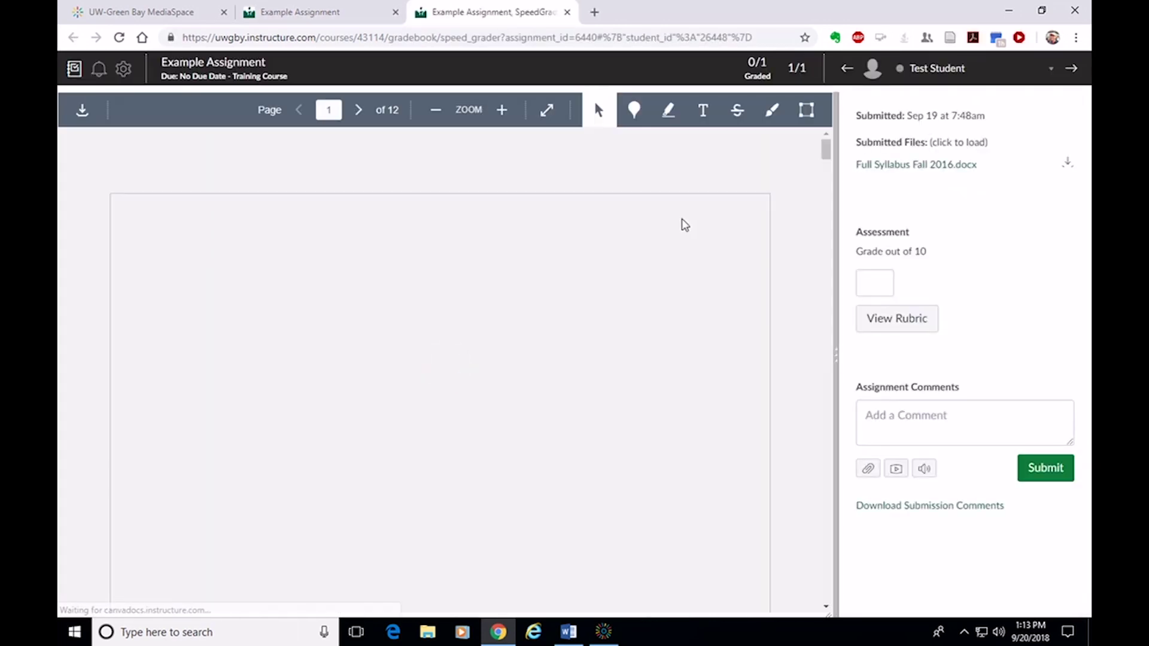
pyautogui.scroll(-2, 665, 335)
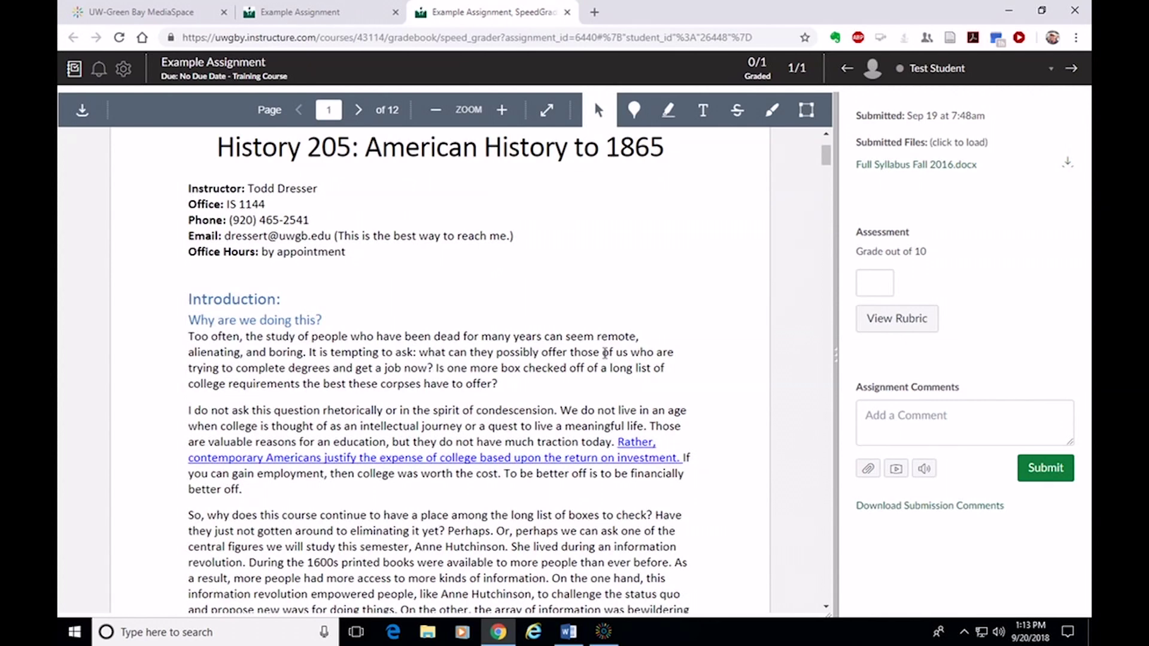
pyautogui.scroll(-5, 524, 405)
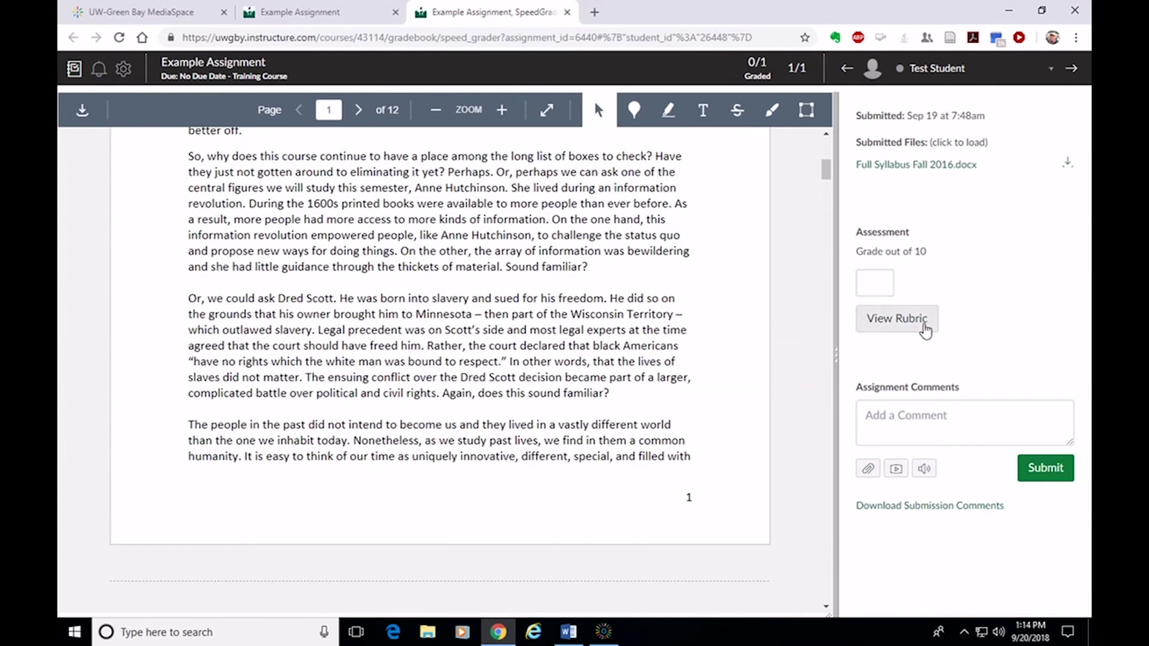
# Display the Discussion Rubric beside the submission and look across its rating levels to the points column
pyautogui.click(912, 324)
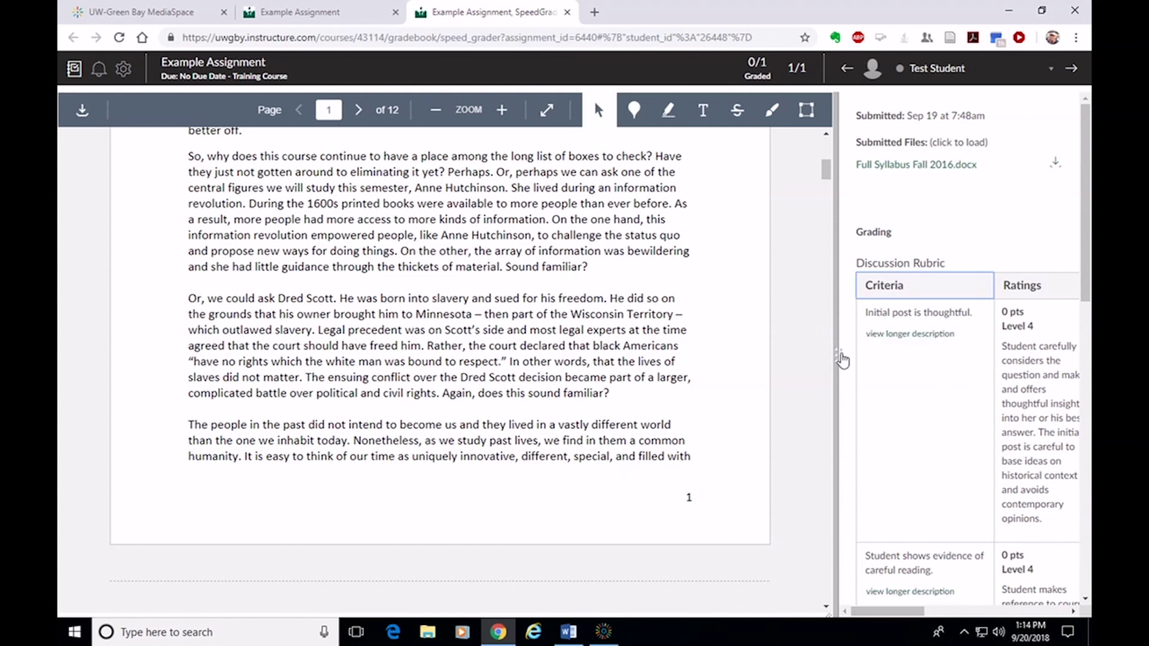
pyautogui.moveTo(840, 358); pyautogui.dragTo(796, 352)
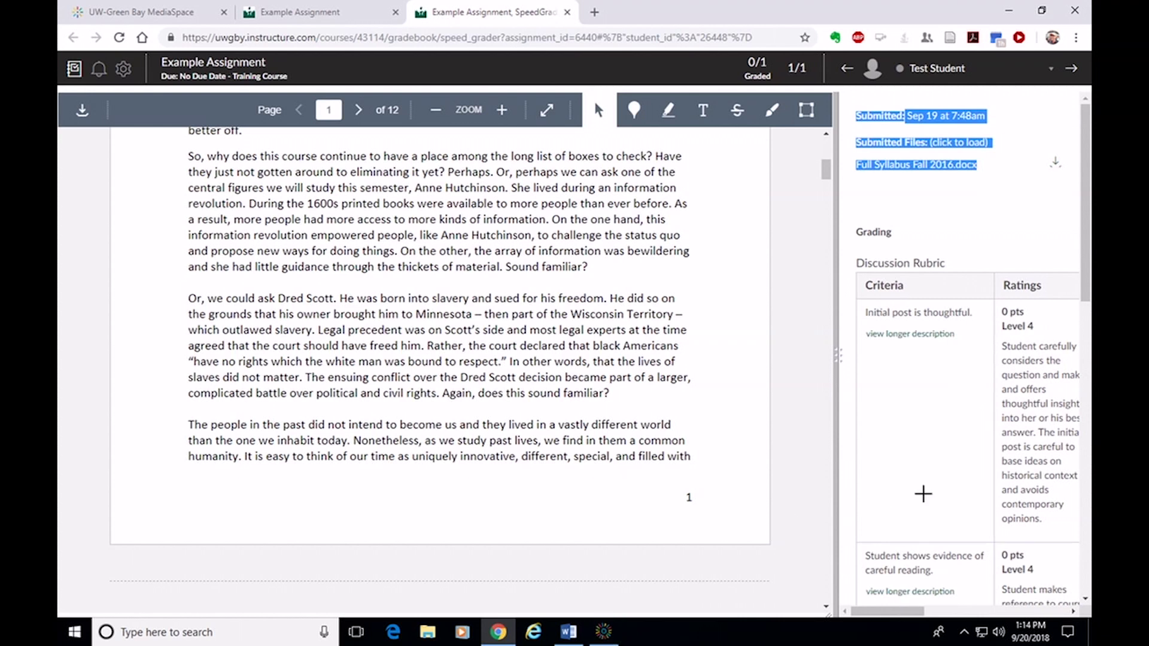
pyautogui.moveTo(914, 618); pyautogui.dragTo(954, 618)
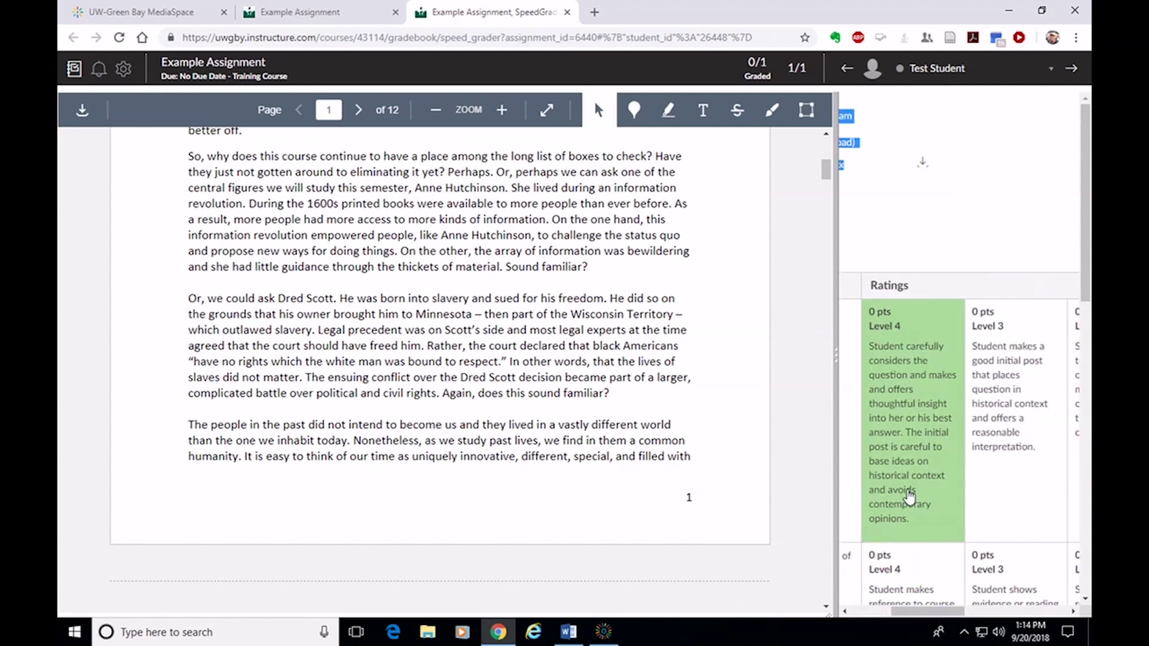
pyautogui.moveTo(933, 612); pyautogui.dragTo(1021, 615)
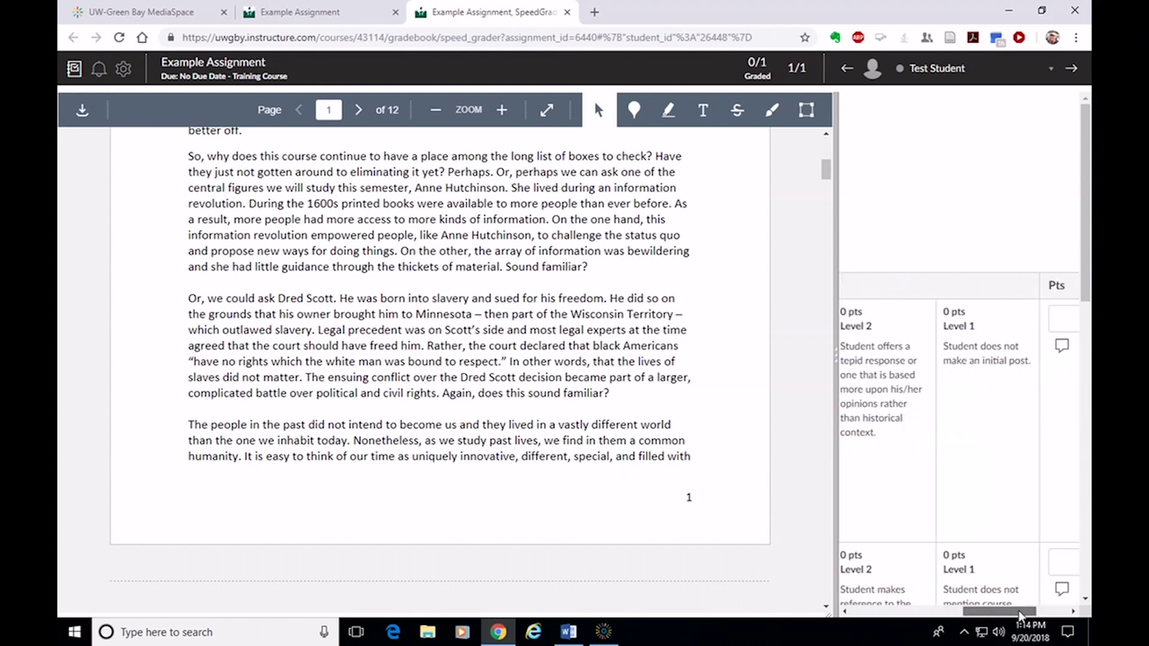
# Rate the "Initial post is thoughtful" criterion at Level 2 and view its additional comments dialog without adding a comment
pyautogui.click(875, 456)
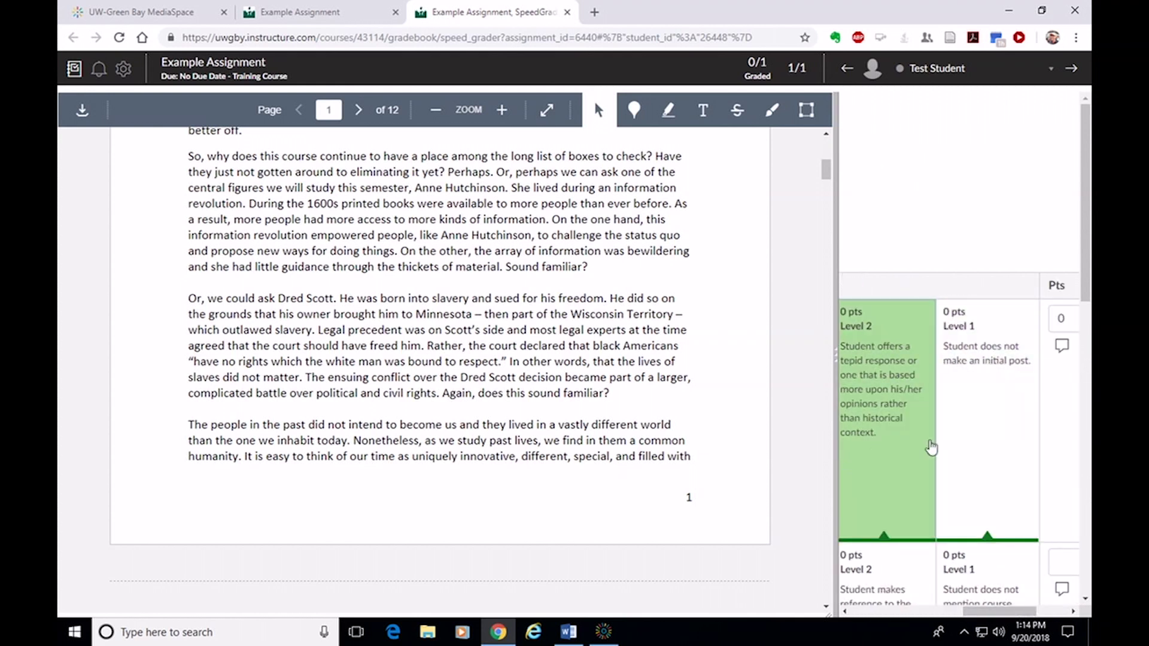
pyautogui.click(1062, 346)
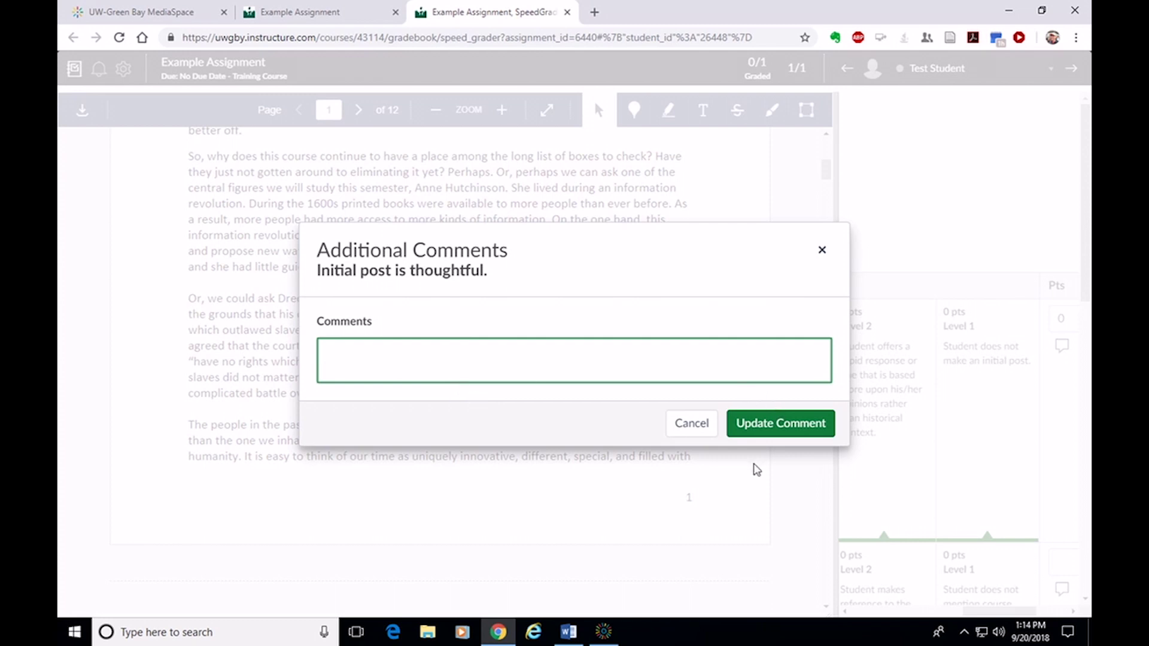
pyautogui.click(697, 424)
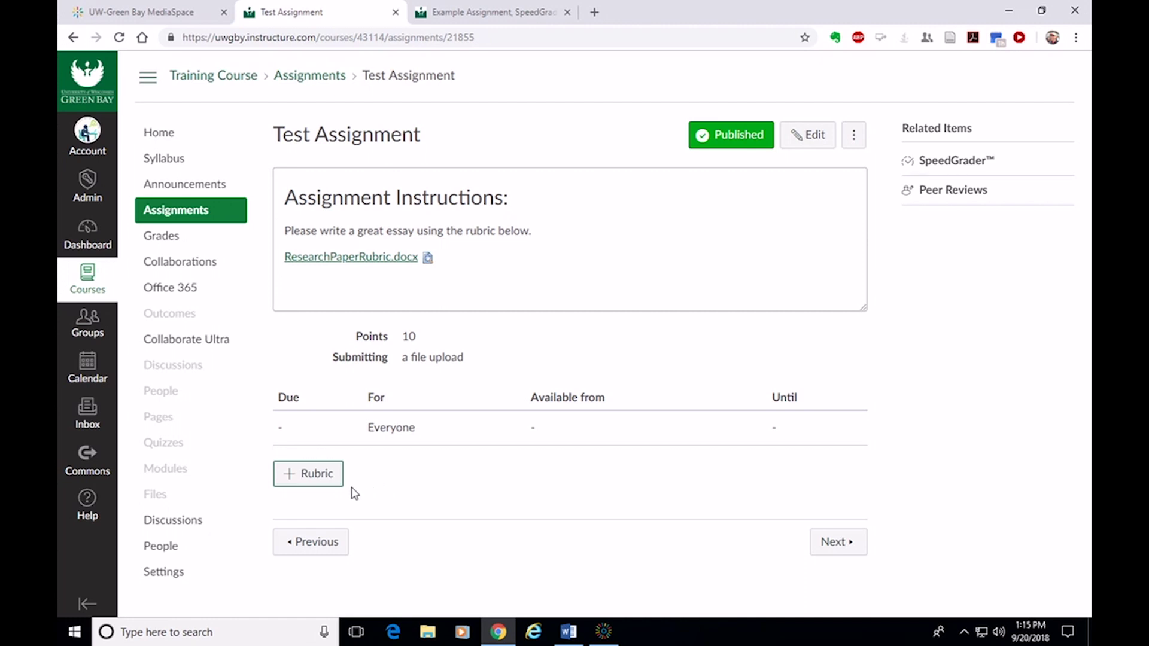
# Attach the existing Discussion Rubric from Training Course to the Test Assignment and look through its criteria
pyautogui.click(289, 477)
pyautogui.scroll(-2, 336, 479)
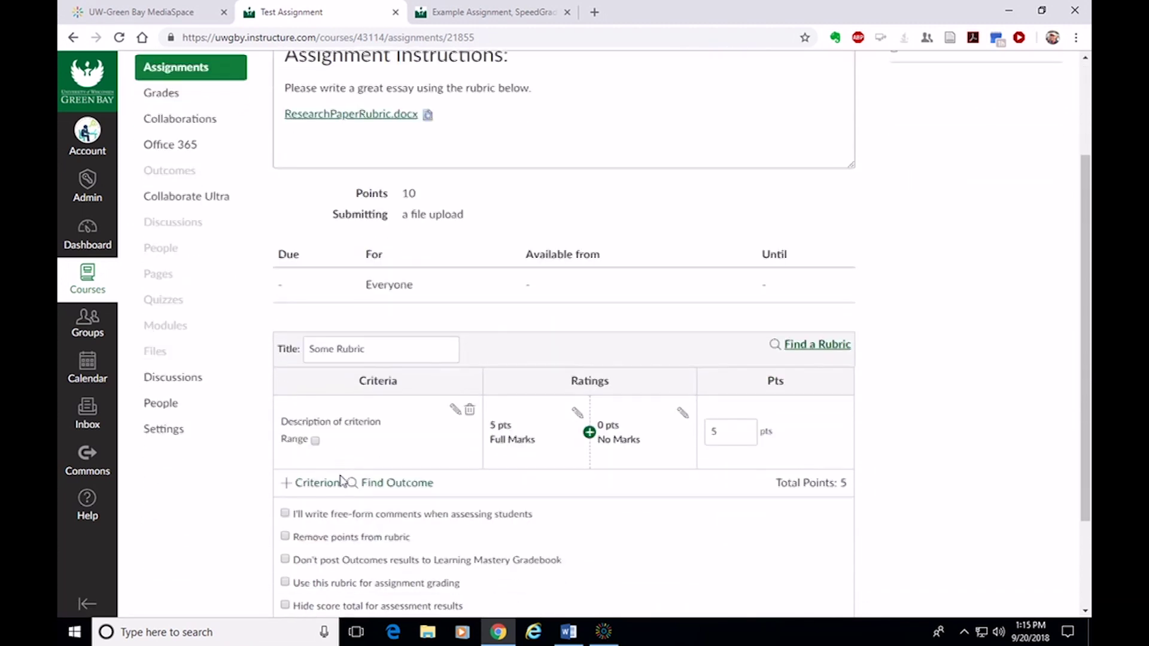
pyautogui.click(816, 344)
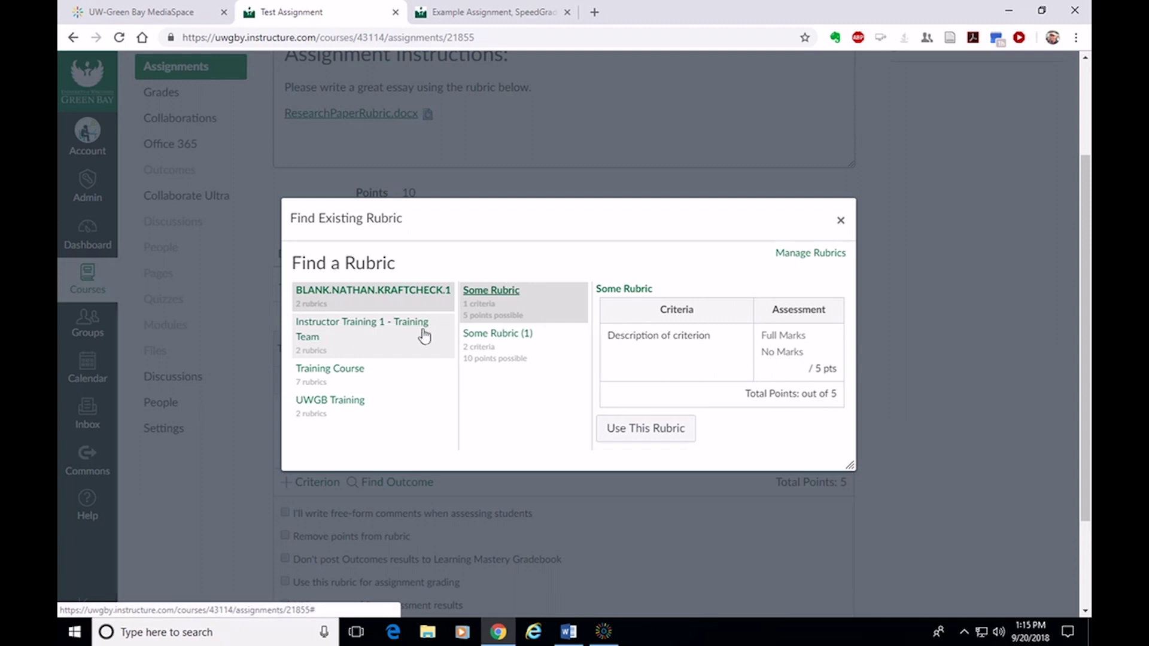
pyautogui.click(330, 369)
pyautogui.scroll(-5, 736, 429)
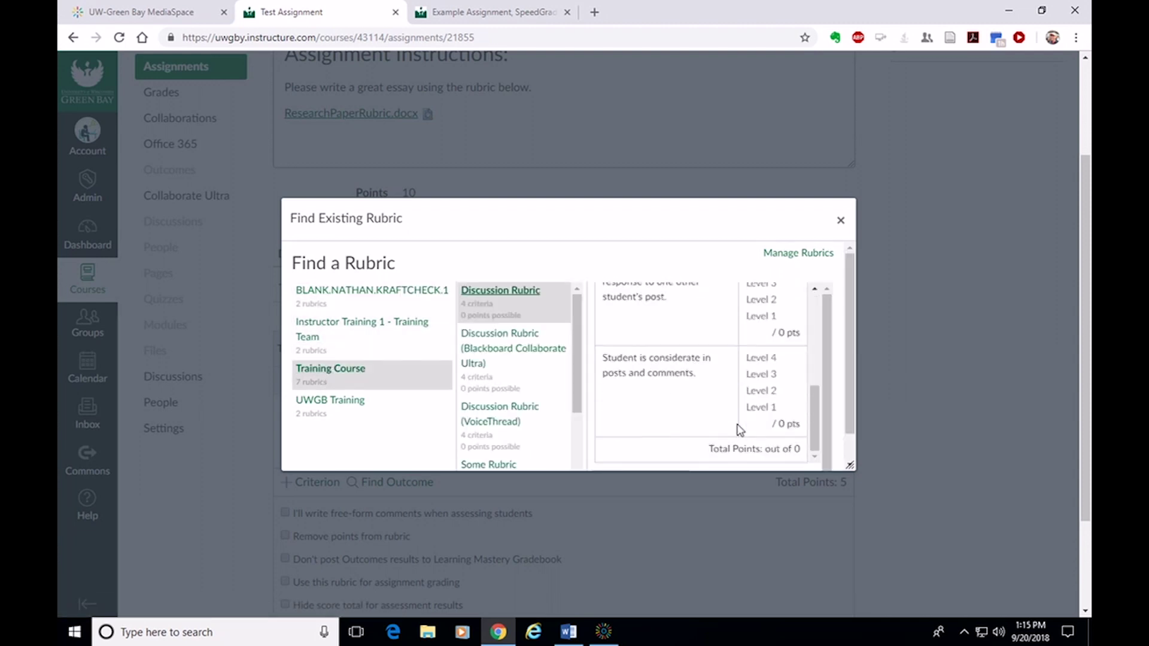
pyautogui.scroll(-1, 838, 403)
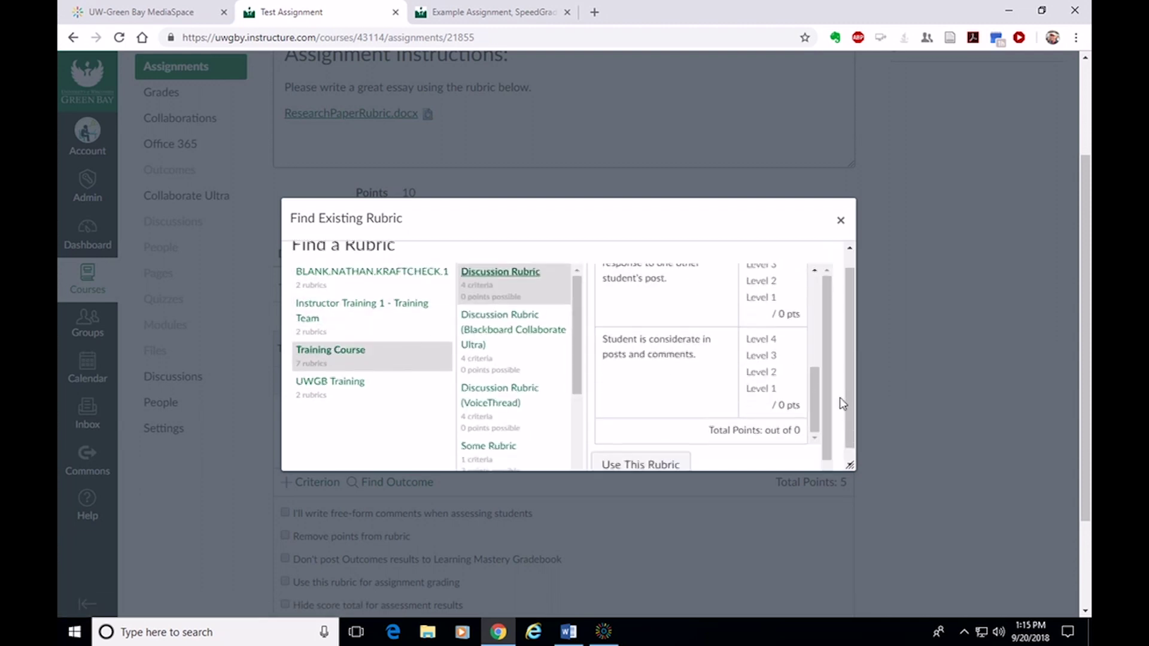
pyautogui.click(660, 458)
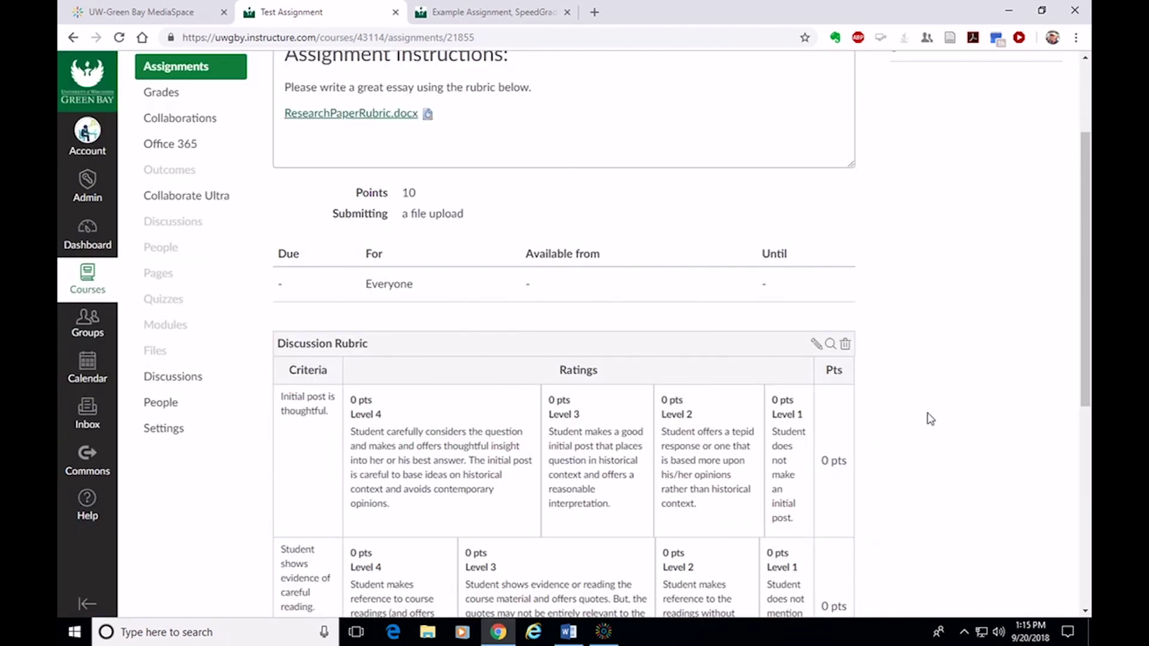
pyautogui.scroll(-6, 930, 419)
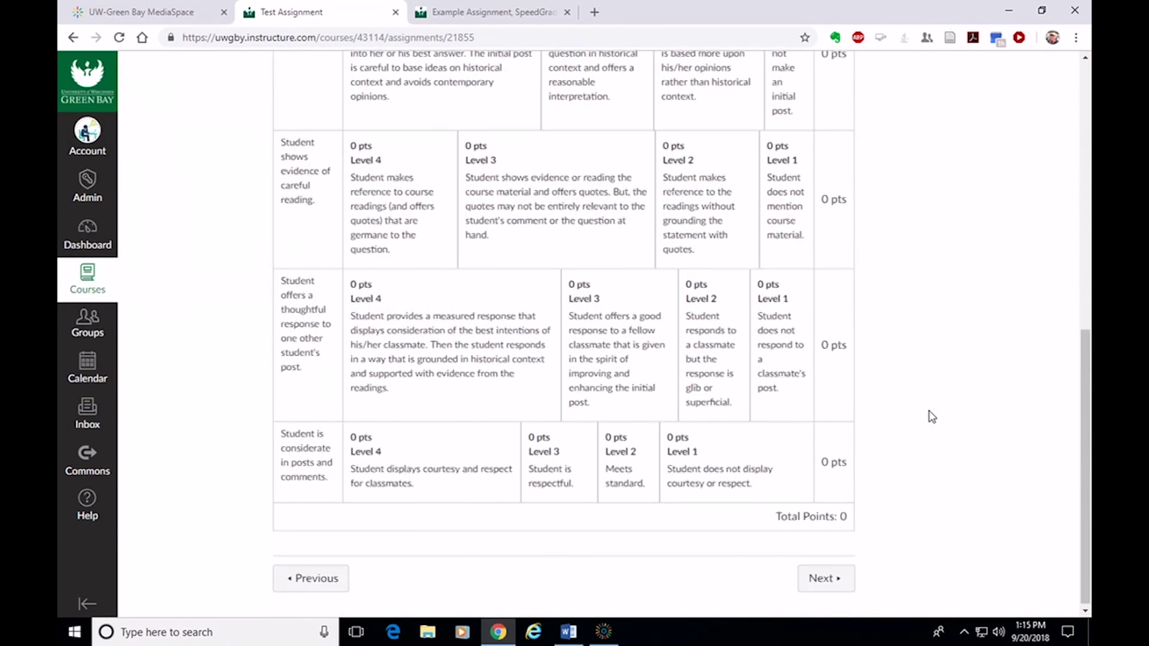
pyautogui.scroll(8, 911, 207)
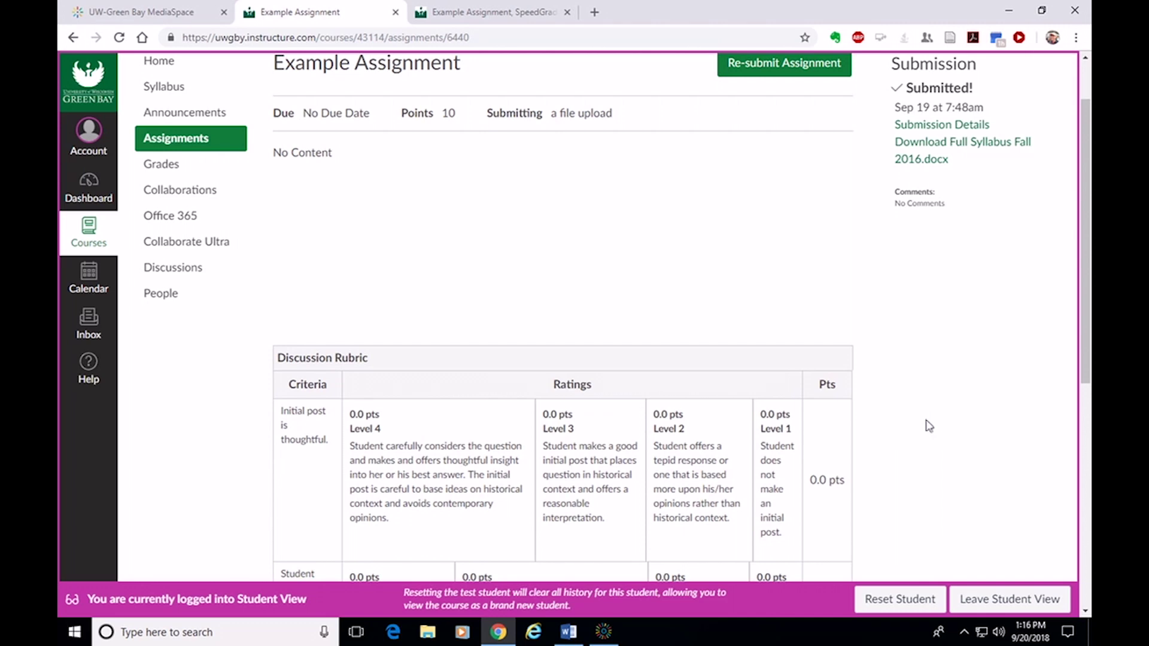
# Examine how the Discussion Rubric appears to a student on the Example Assignment page, from the heading to the total points
pyautogui.scroll(-1, 929, 426)
pyautogui.scroll(2, 929, 421)
pyautogui.scroll(-4, 928, 421)
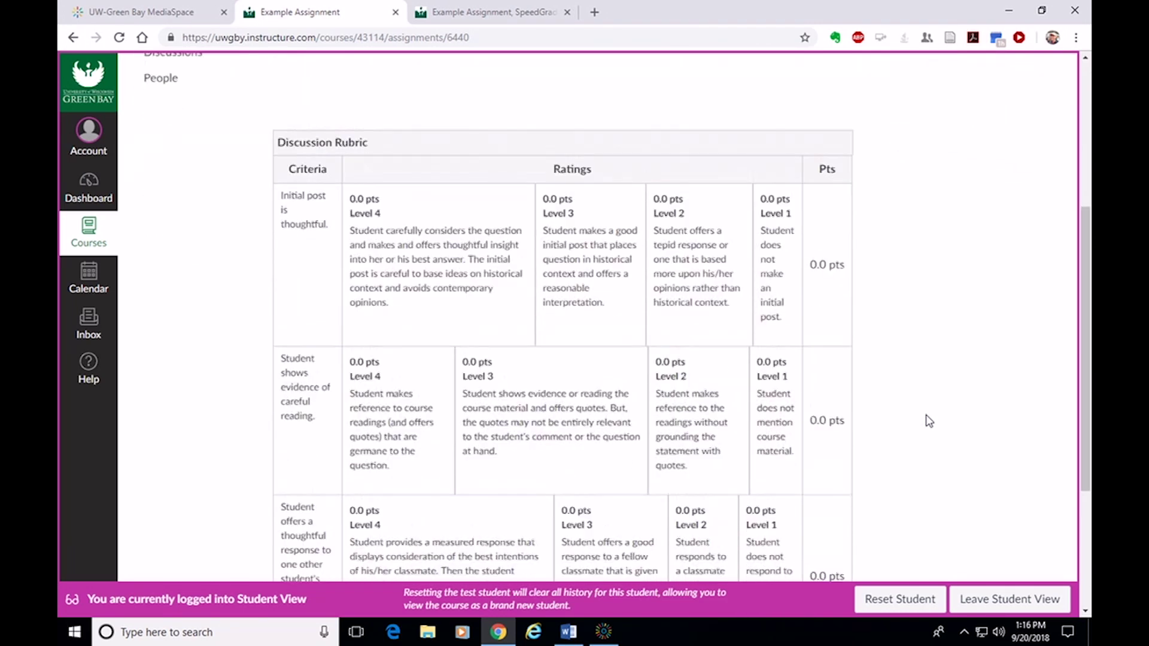
pyautogui.scroll(-1, 926, 419)
pyautogui.scroll(5, 926, 419)
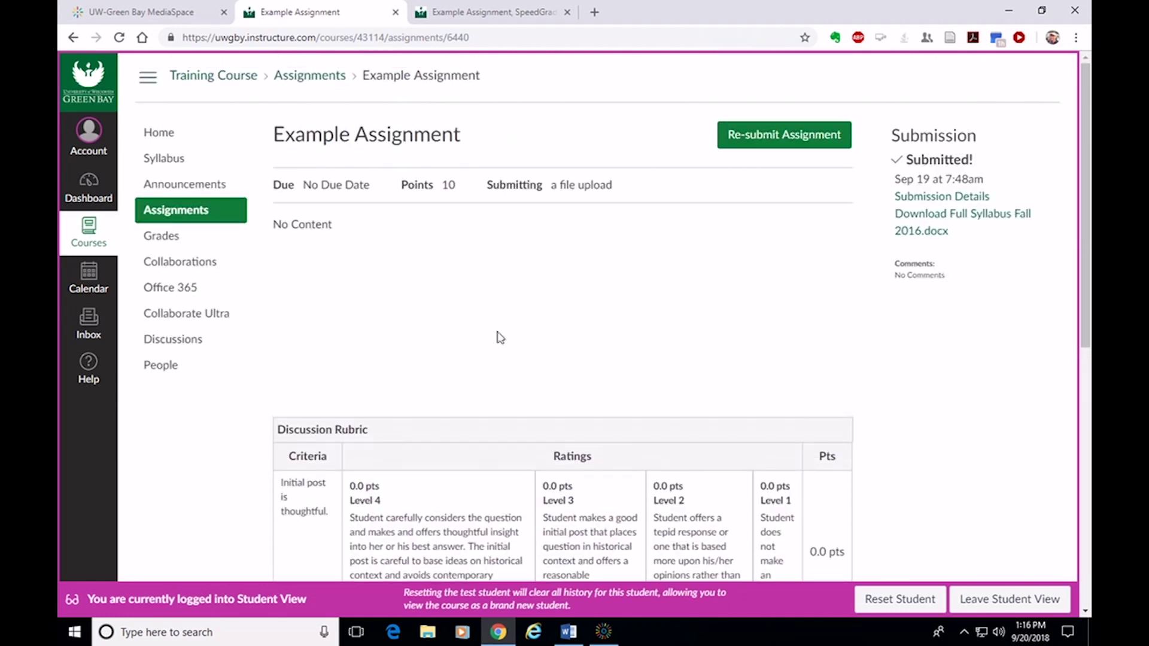
pyautogui.scroll(-3, 430, 243)
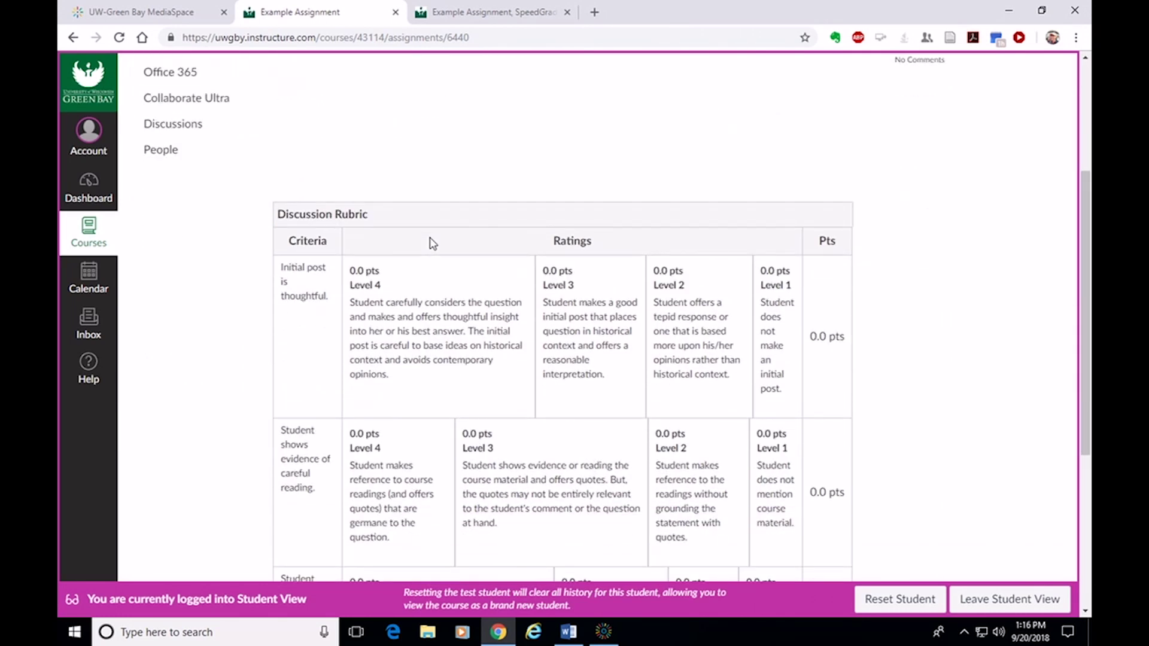
pyautogui.scroll(4, 430, 243)
pyautogui.scroll(-4, 349, 305)
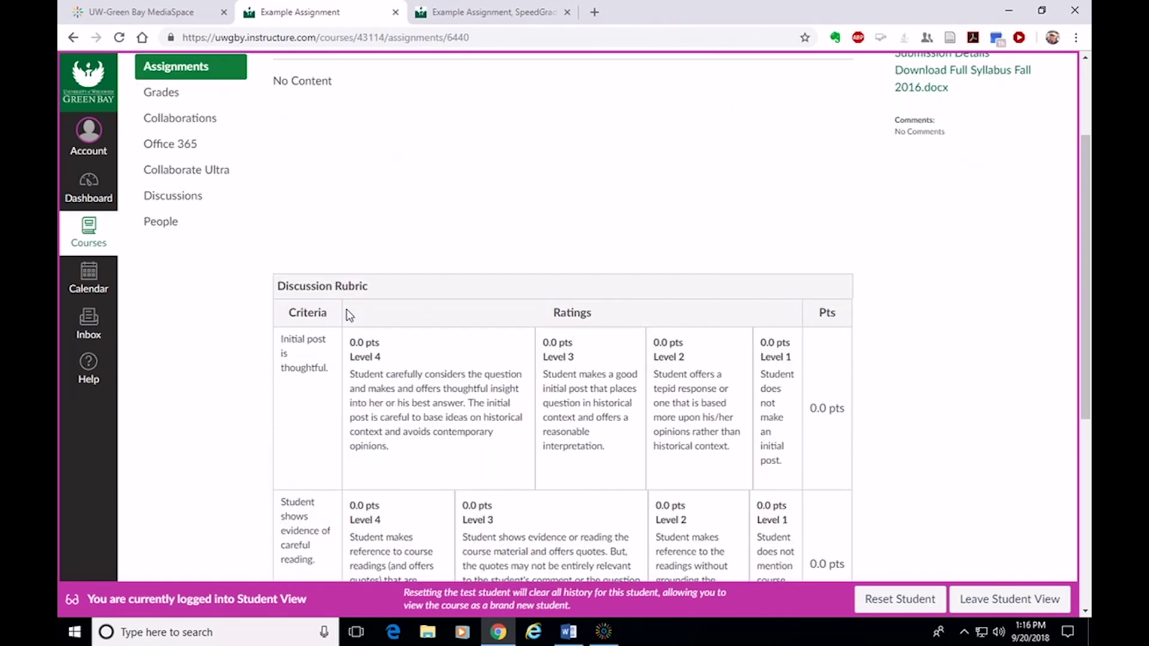
pyautogui.scroll(-5, 349, 315)
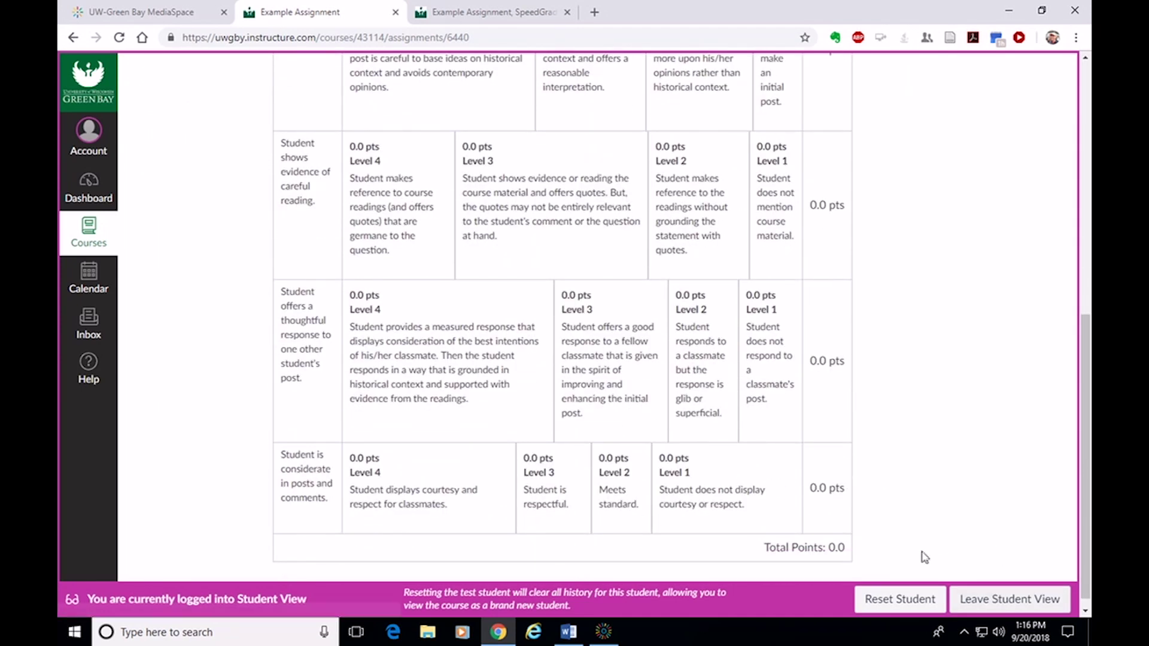
# Leave Student View and open the course's rubric management page from Outcomes
pyautogui.click(1027, 601)
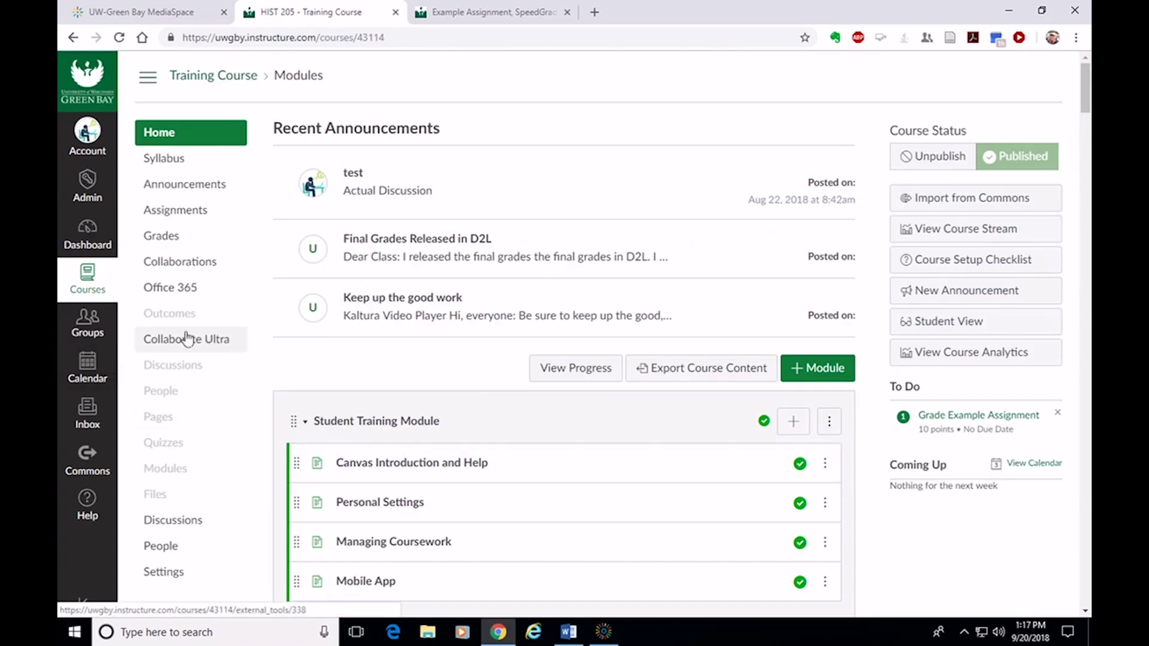
pyautogui.click(166, 321)
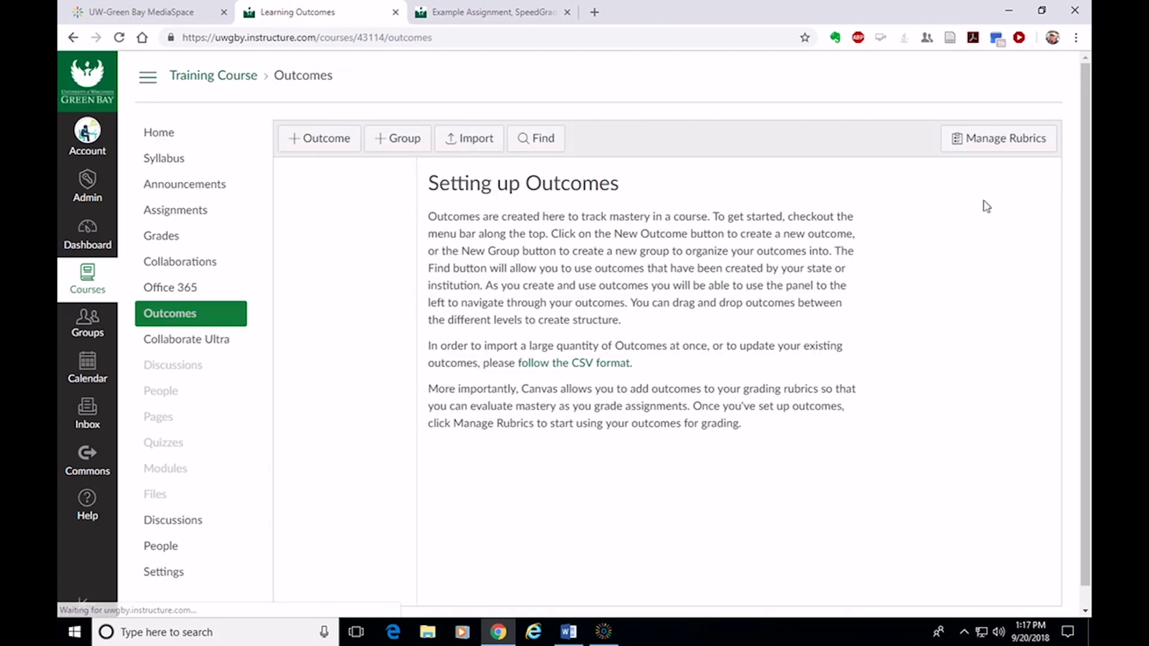
pyautogui.click(1020, 142)
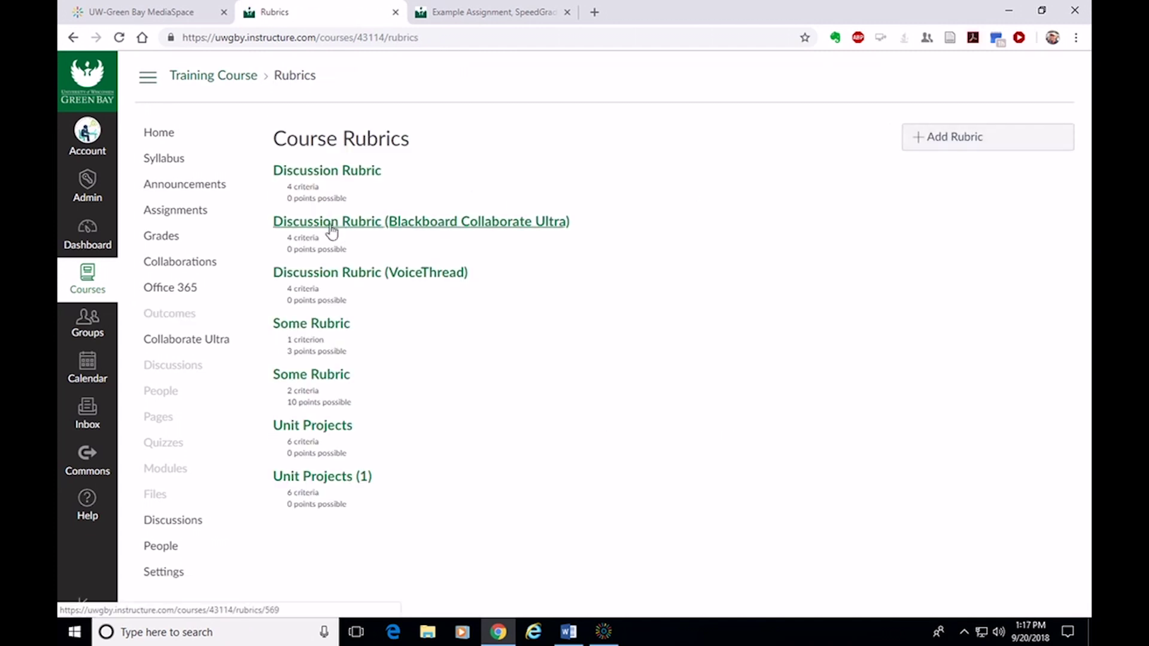
# Open the one-criterion Some Rubric for editing, view its options, and cancel without changes
pyautogui.click(301, 329)
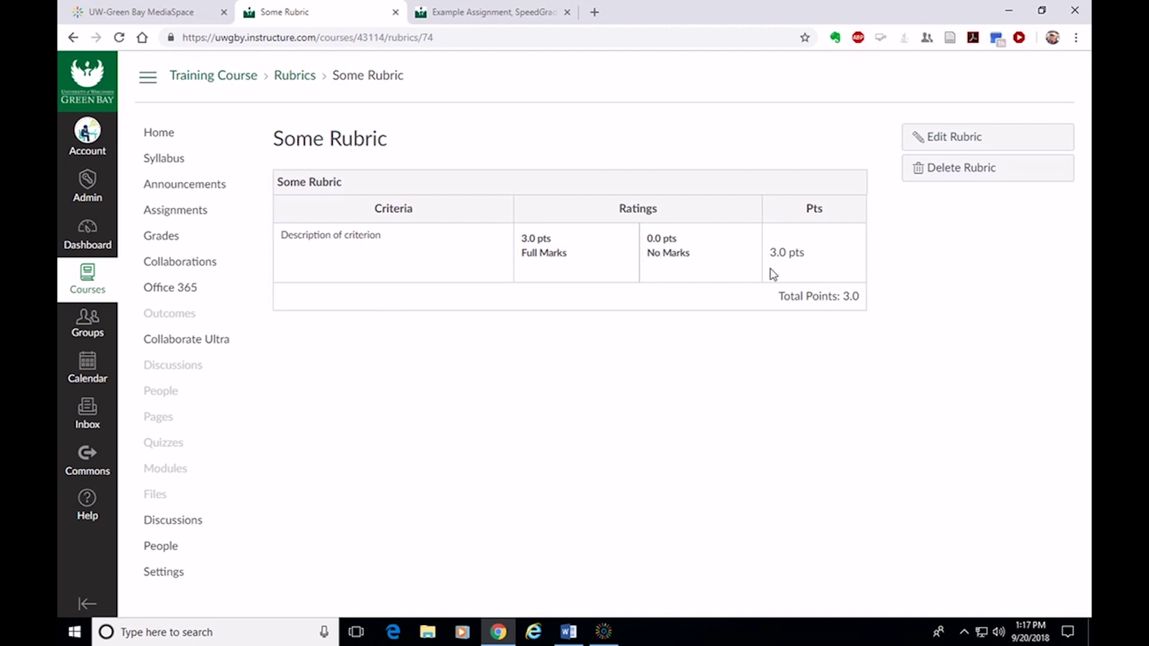
pyautogui.click(951, 141)
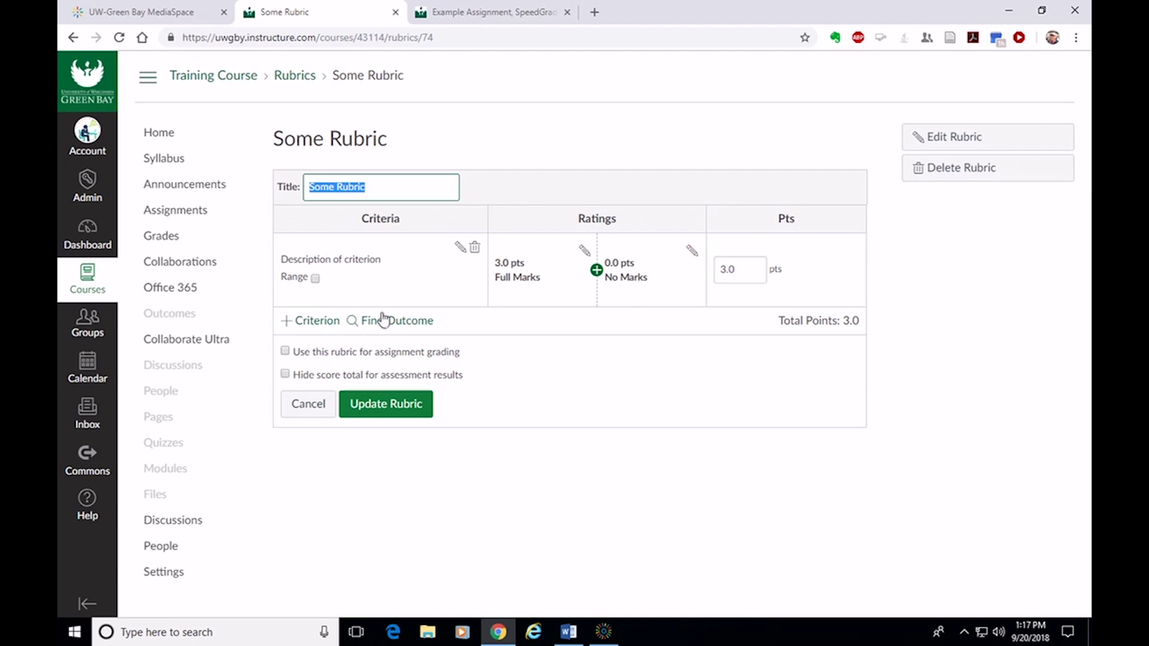
pyautogui.click(306, 410)
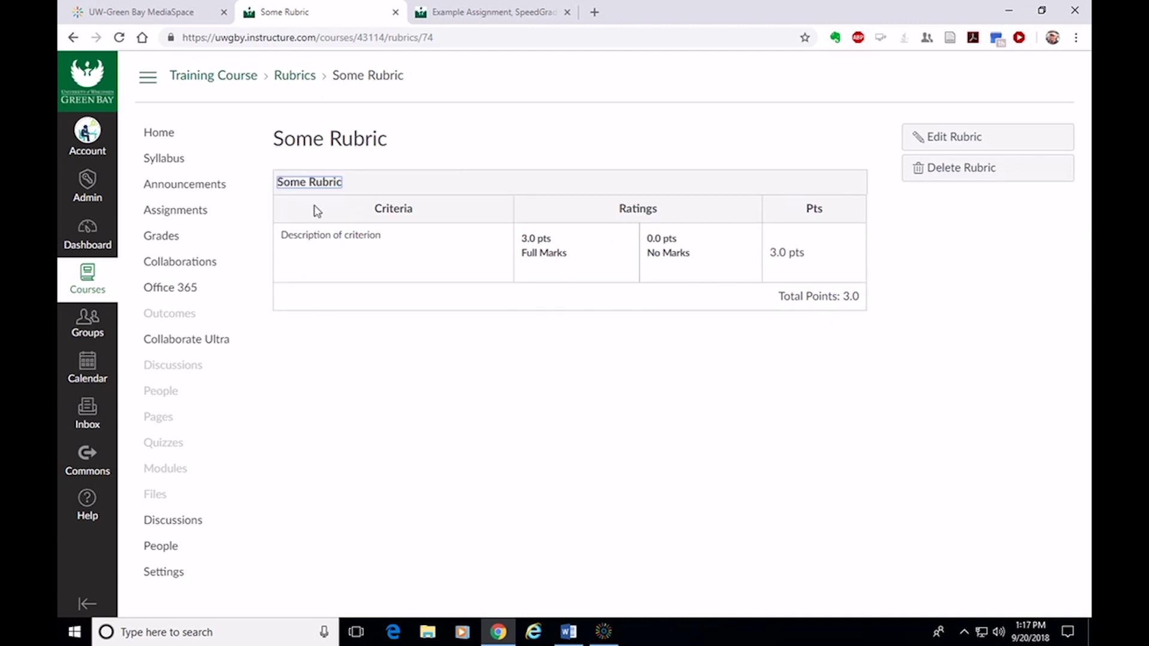
# Return to the Course Rubrics list, view the form for adding a new rubric, and cancel it
pyautogui.click(297, 82)
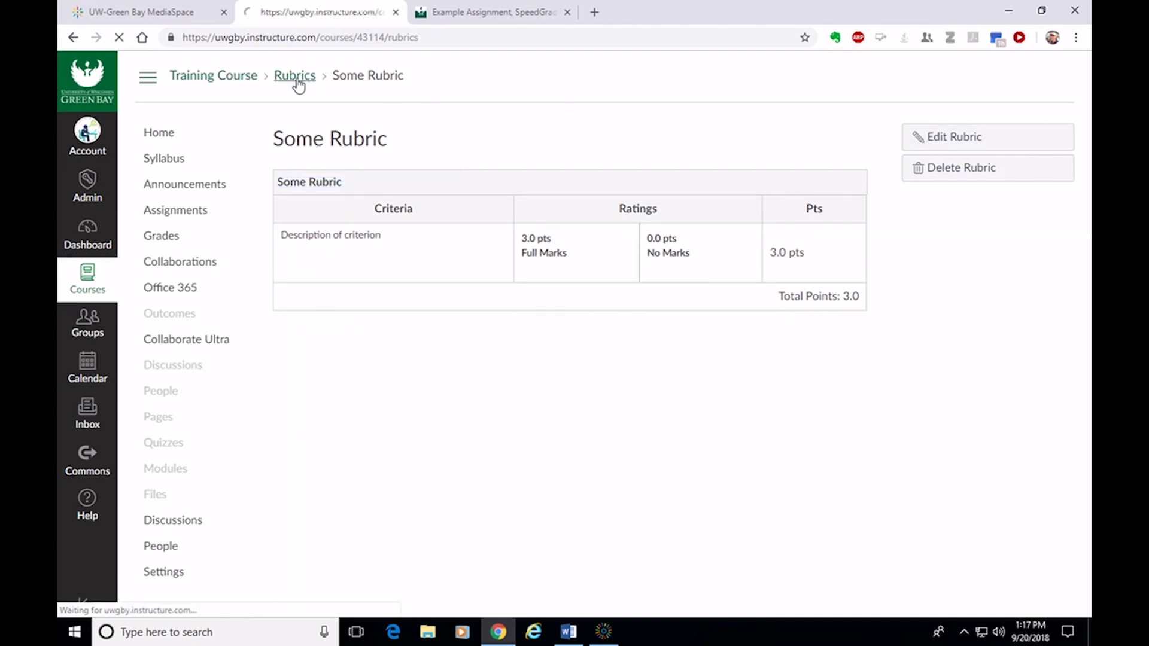
pyautogui.click(915, 147)
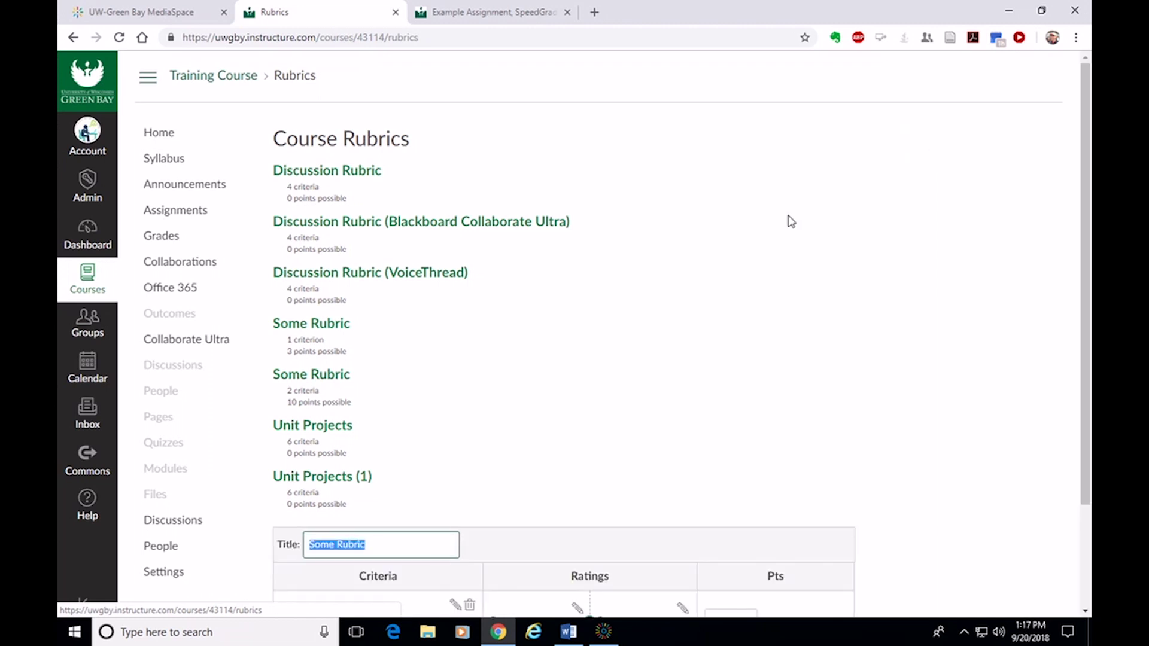
pyautogui.scroll(-3, 723, 286)
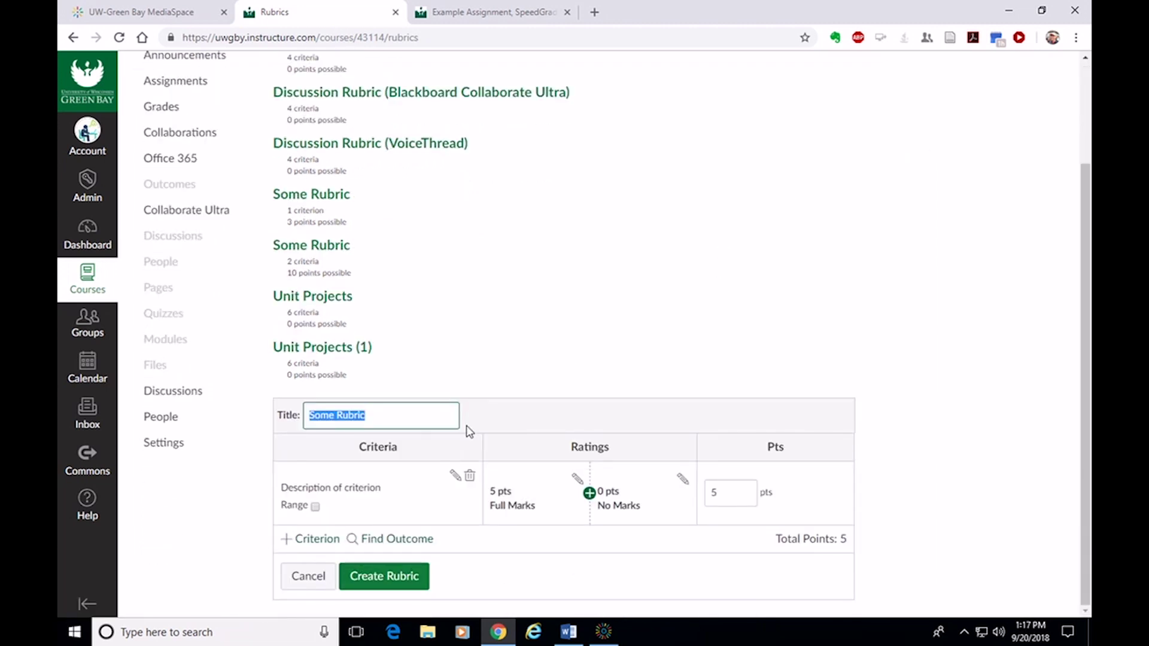
pyautogui.click(303, 584)
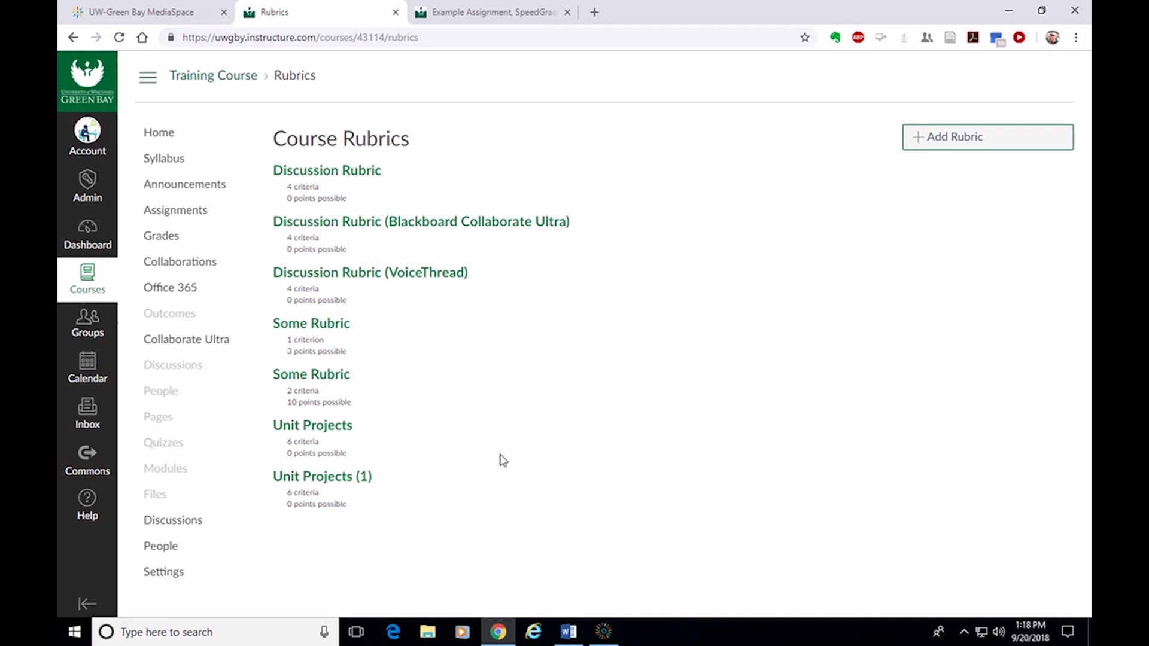
# Open the article "How do I add a rubric in a course?" from the Rubrics section of the Canvas guides
pyautogui.moveTo(603, 642)
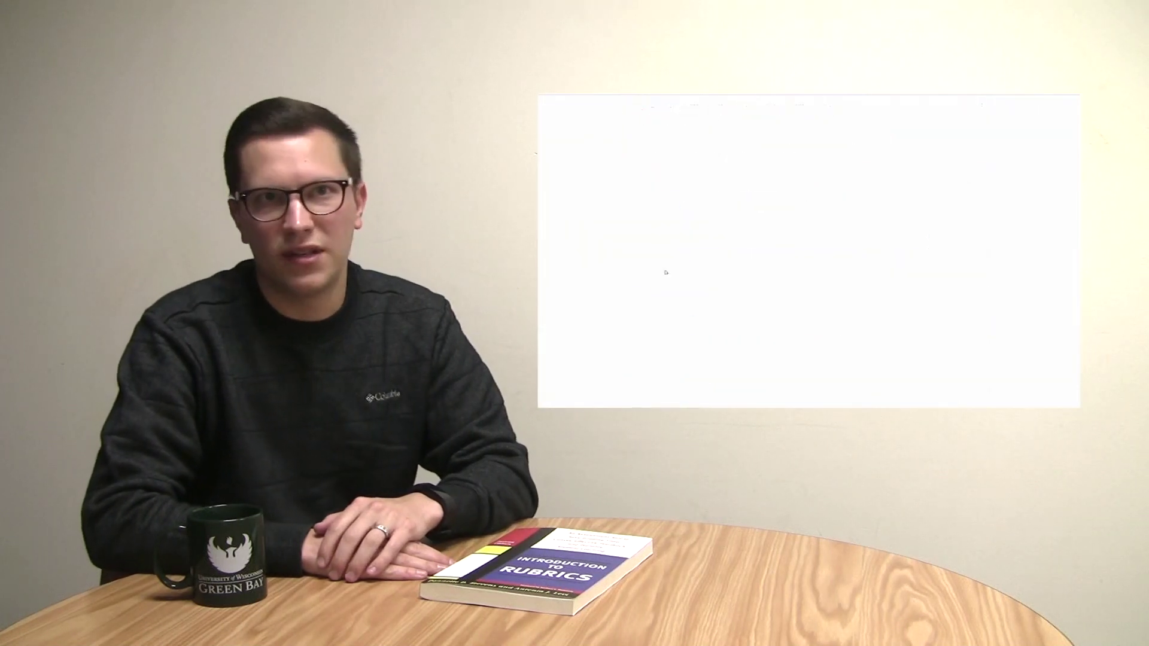
pyautogui.scroll(-6, 729, 229)
pyautogui.click(669, 241)
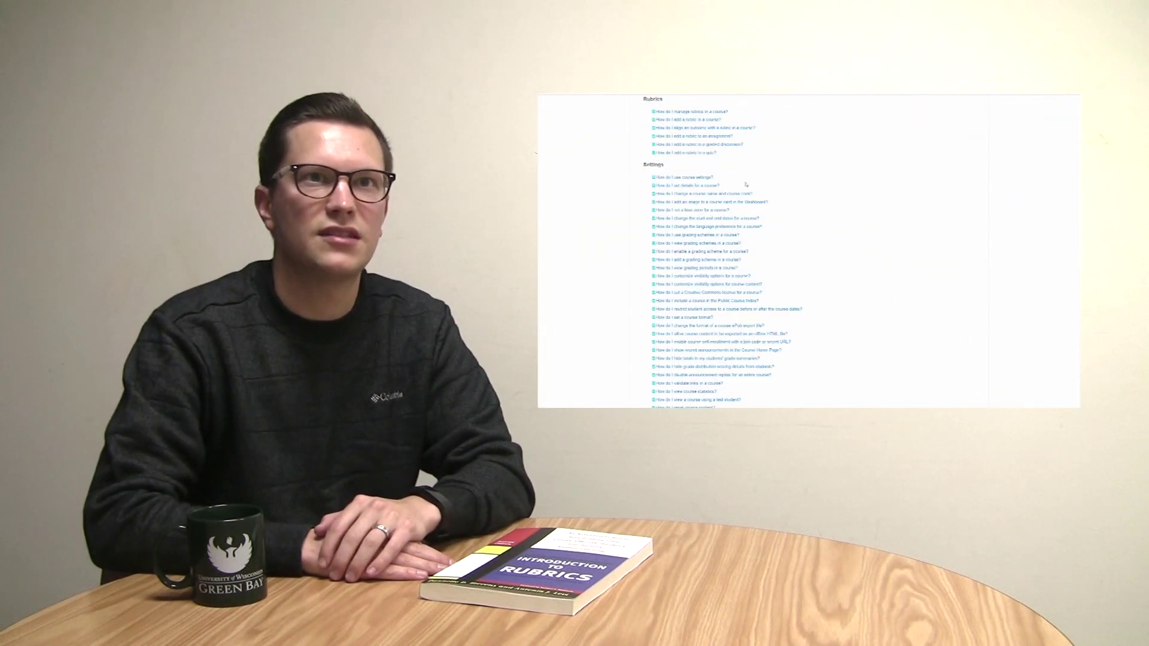
pyautogui.click(695, 120)
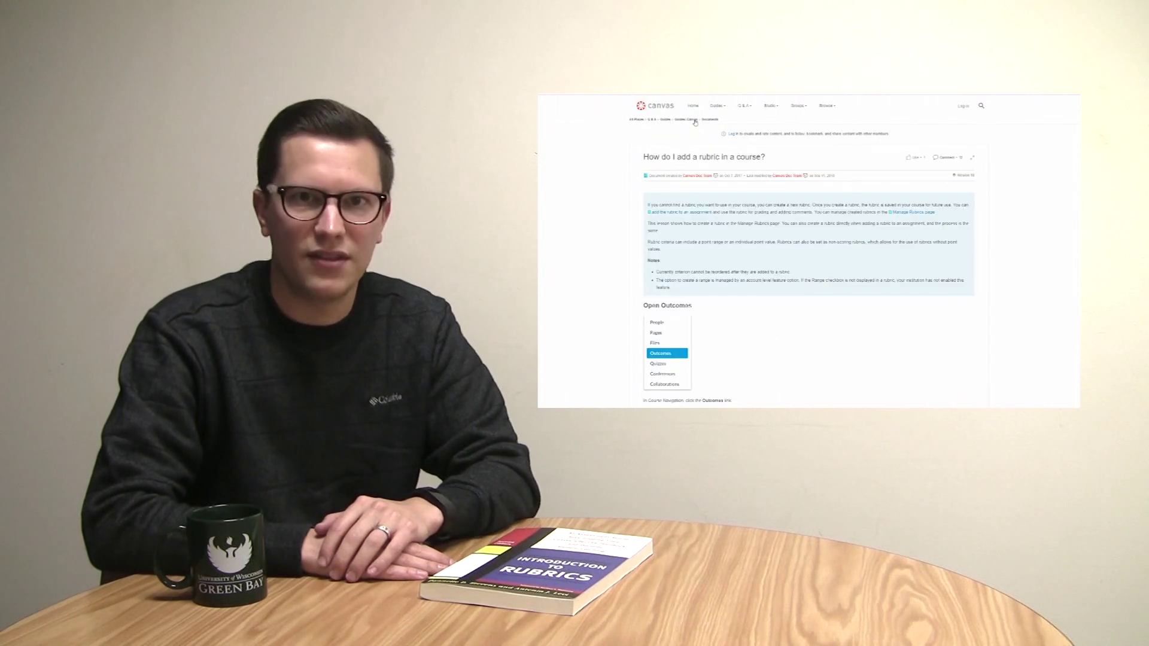